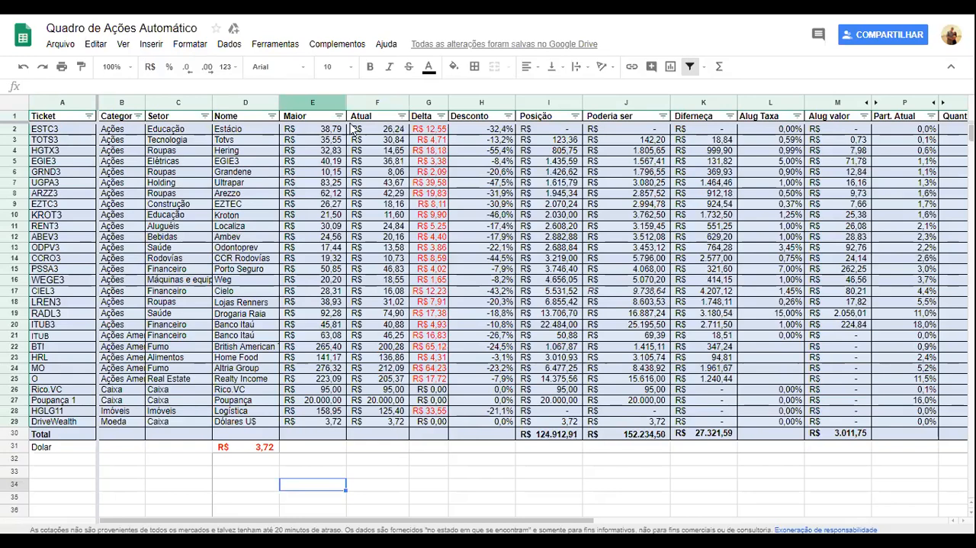
Inspect the formulas behind the Maior, Atual and Desconto values of ESTC3.
{"action": "left_click", "coordinate": [325, 129]}
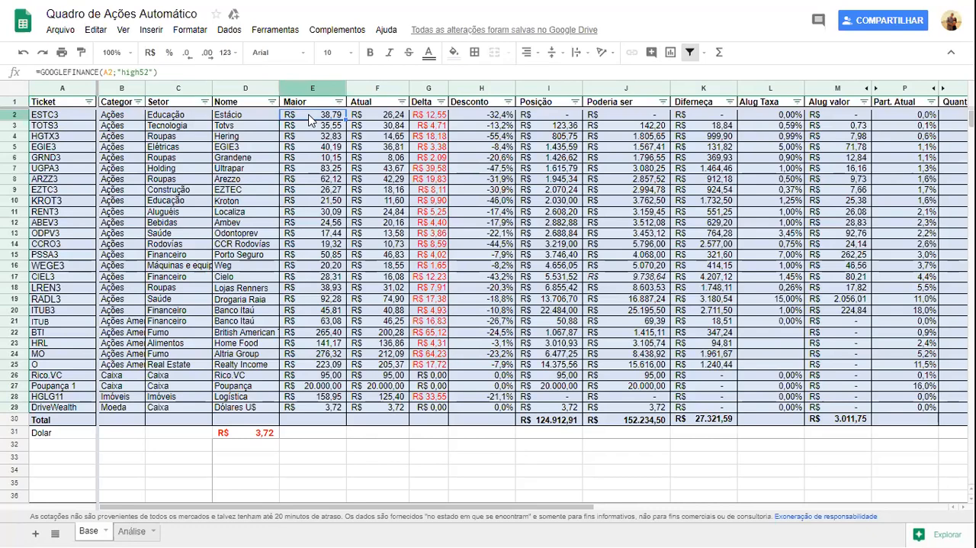
{"action": "left_click", "coordinate": [376, 118]}
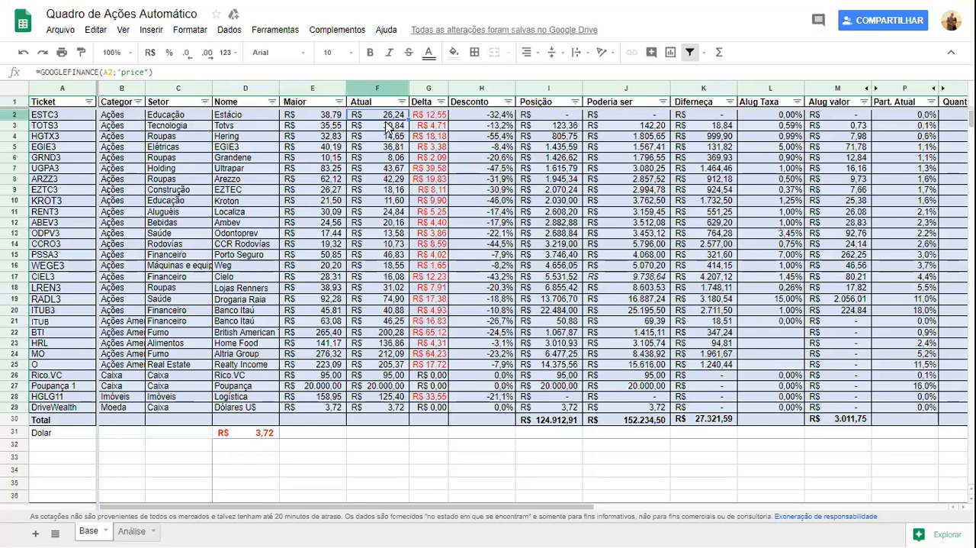
{"action": "left_click", "coordinate": [484, 116]}
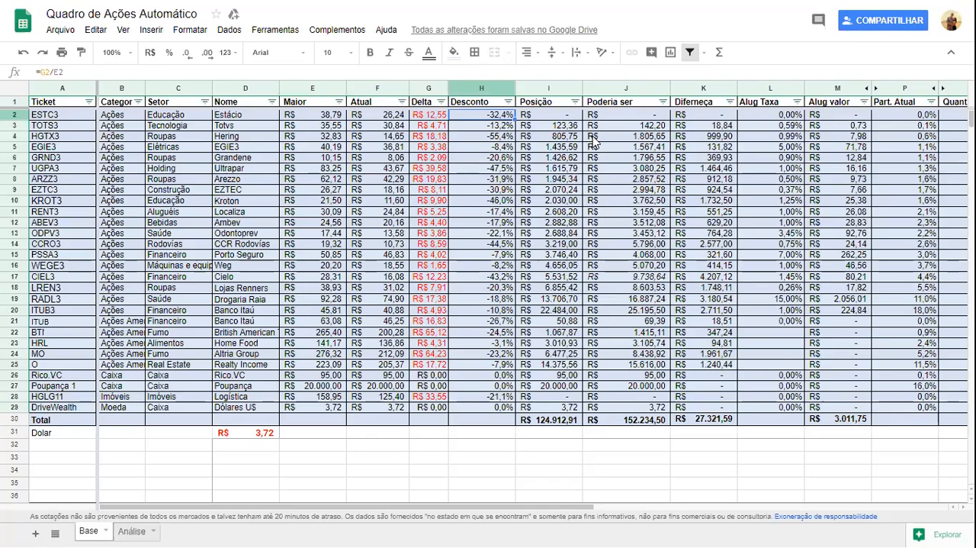
Inspect the Posição and Poderia ser formulas in the EGIE3 row.
{"action": "key", "text": "Right"}
{"action": "key", "text": "Down"}
{"action": "key", "text": "Down"}
{"action": "key", "text": "Down"}
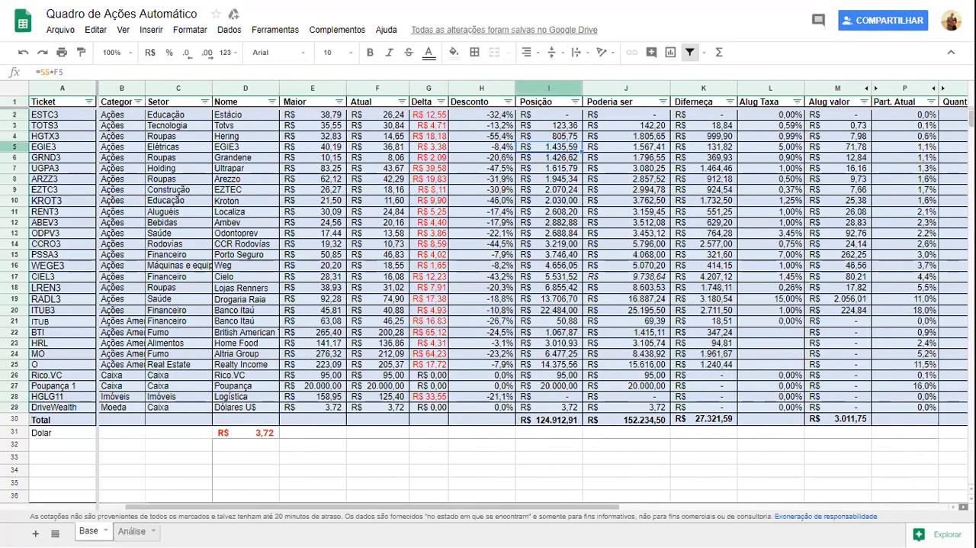
{"action": "left_click", "coordinate": [629, 145]}
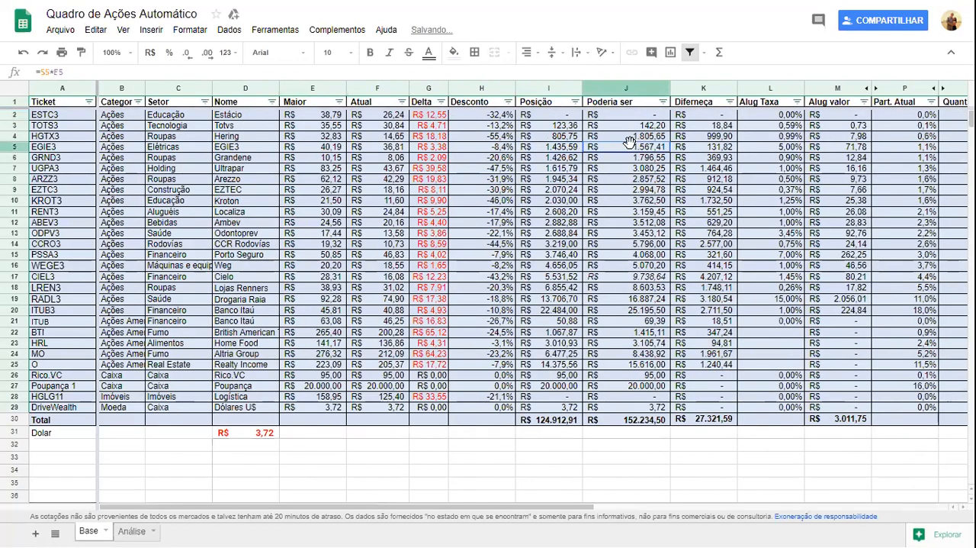
Check how EGIE3's Quantidade is entered and which formula its Part. Atual uses.
{"action": "key", "text": "Right"}
{"action": "key", "text": "Right"}
{"action": "key", "text": "Right"}
{"action": "key", "text": "Right"}
{"action": "key", "text": "Right"}
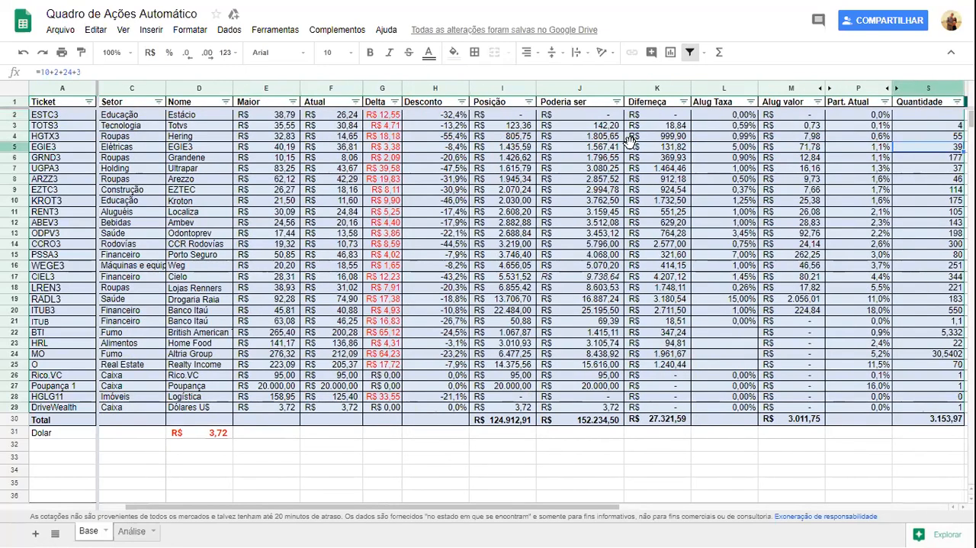
{"action": "key", "text": "Left"}
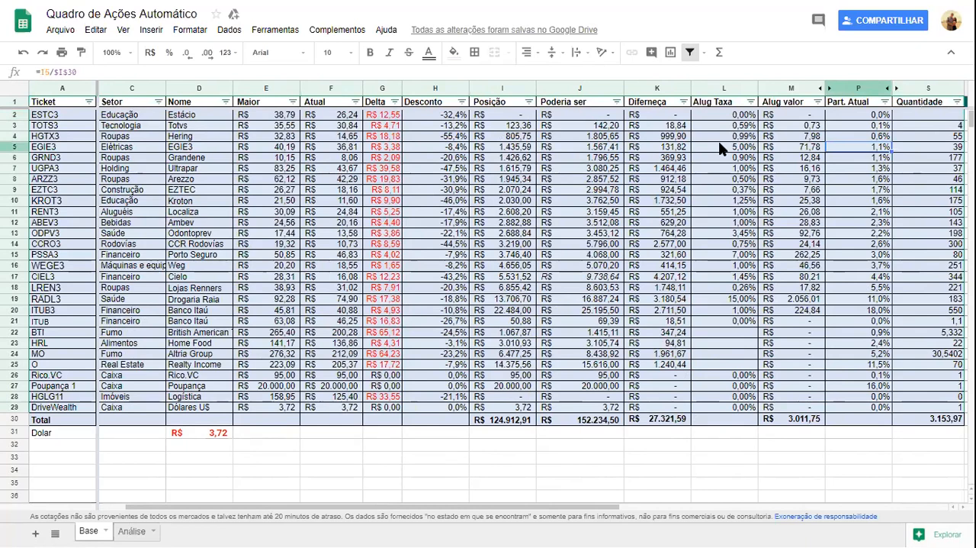
Examine which cells EGIE3's Posição formula references, leaving the formula as it is.
{"action": "key", "text": "Left"}
{"action": "key", "text": "Left"}
{"action": "key", "text": "Left"}
{"action": "key", "text": "Left"}
{"action": "key", "text": "Left"}
{"action": "key", "text": "Left"}
{"action": "key", "text": "Left"}
{"action": "key", "text": "Left"}
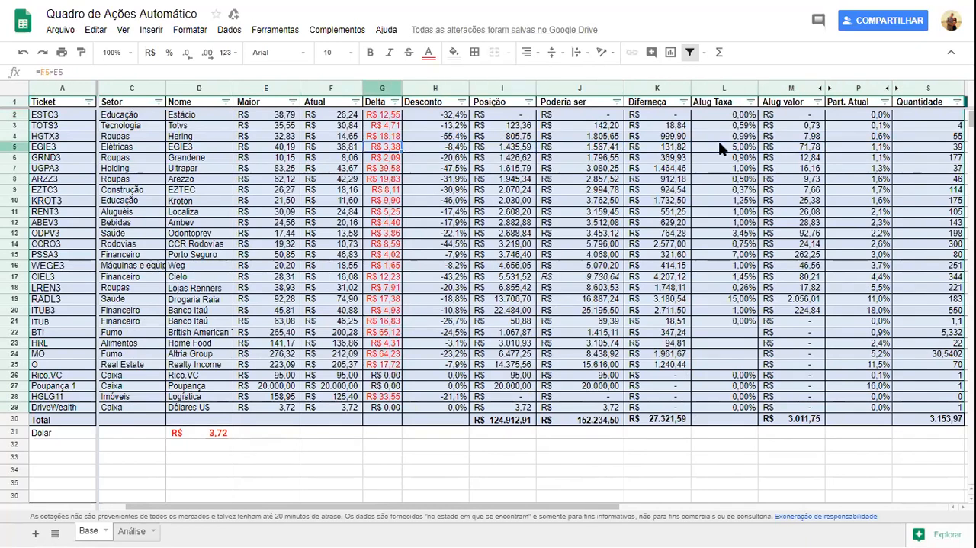
{"action": "key", "text": "Right"}
{"action": "key", "text": "Right"}
{"action": "key", "text": "Right"}
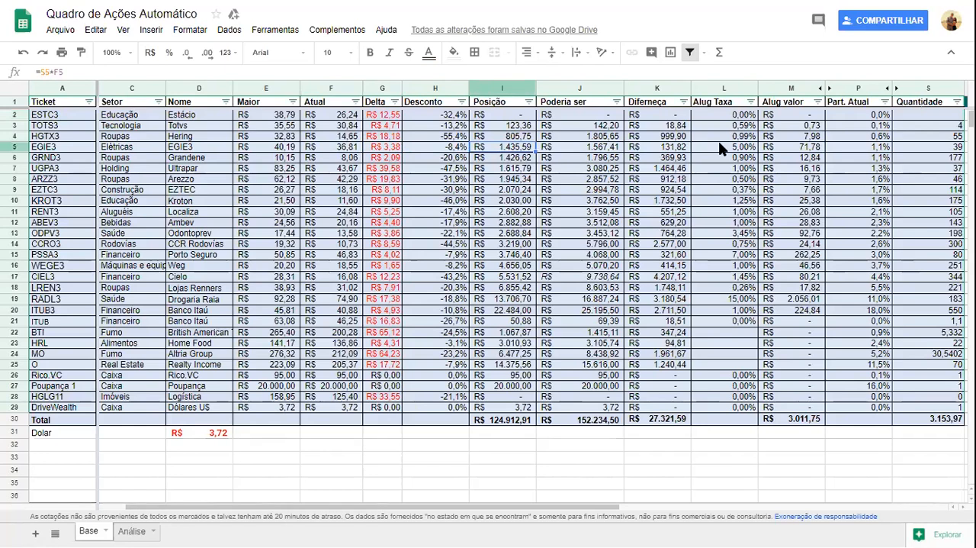
{"action": "key", "text": "F2"}
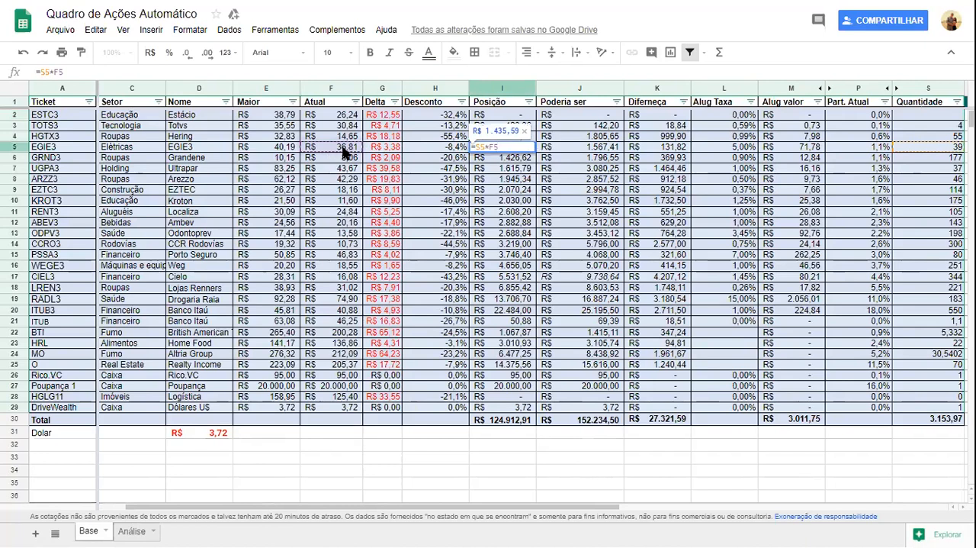
{"action": "key", "text": "Escape"}
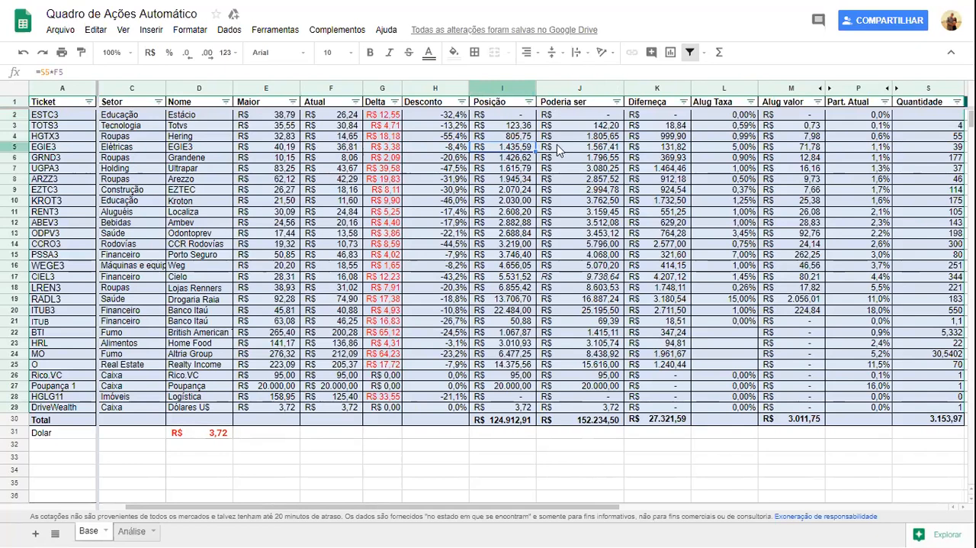
Examine which cells EGIE3's Poderia ser formula references, without editing it.
{"action": "left_click", "coordinate": [580, 150]}
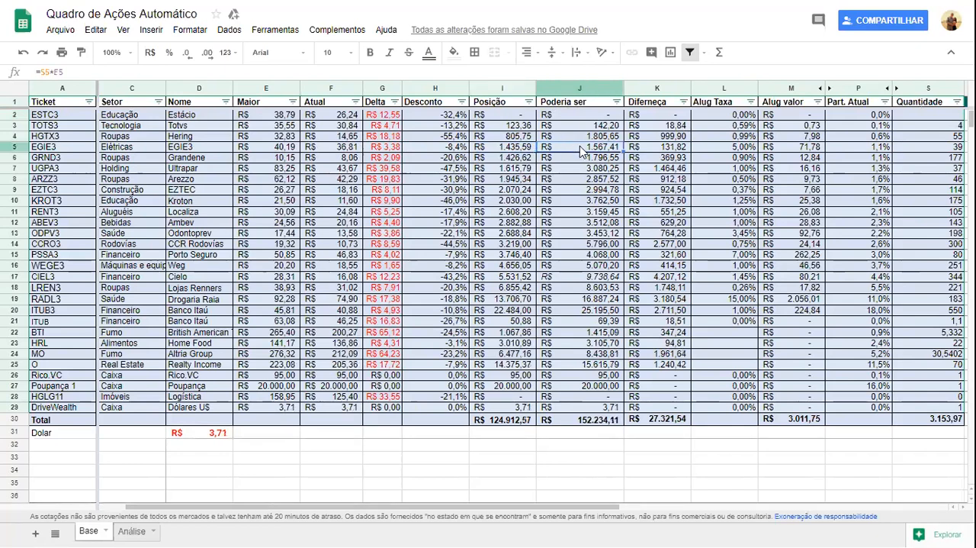
{"action": "double_click", "coordinate": [580, 150]}
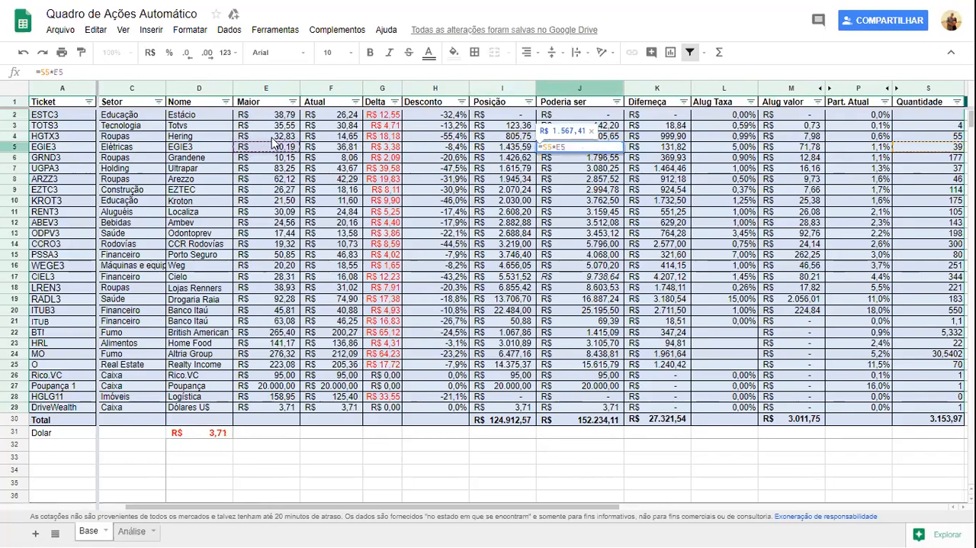
{"action": "key", "text": "Escape"}
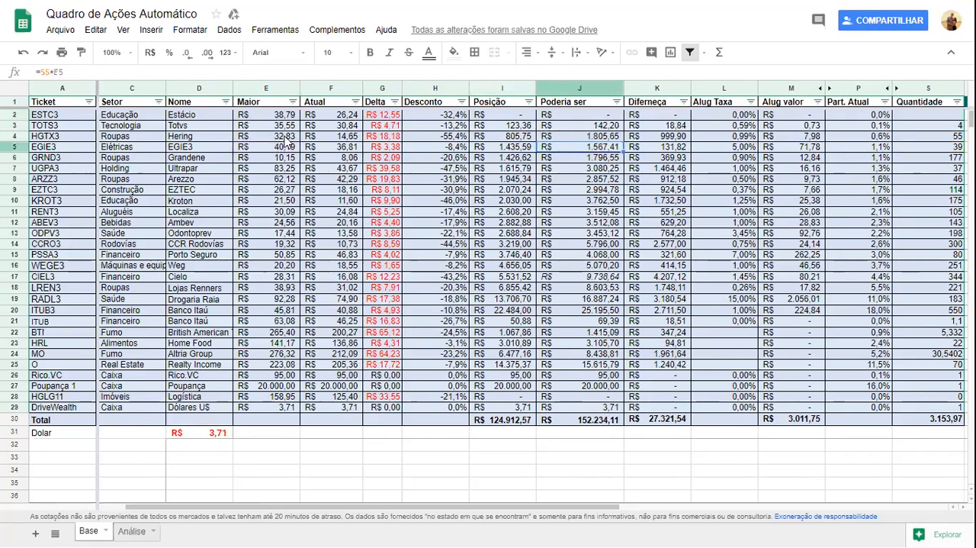
Compare the Posição and Poderia ser formulas of EGIE3 with the Diferença formula derived from them.
{"action": "key", "text": "Left"}
{"action": "key", "text": "Left"}
{"action": "key", "text": "Right"}
{"action": "key", "text": "Left"}
{"action": "key", "text": "Right"}
{"action": "key", "text": "Left"}
{"action": "key", "text": "Right"}
{"action": "key", "text": "Left"}
{"action": "key", "text": "Right"}
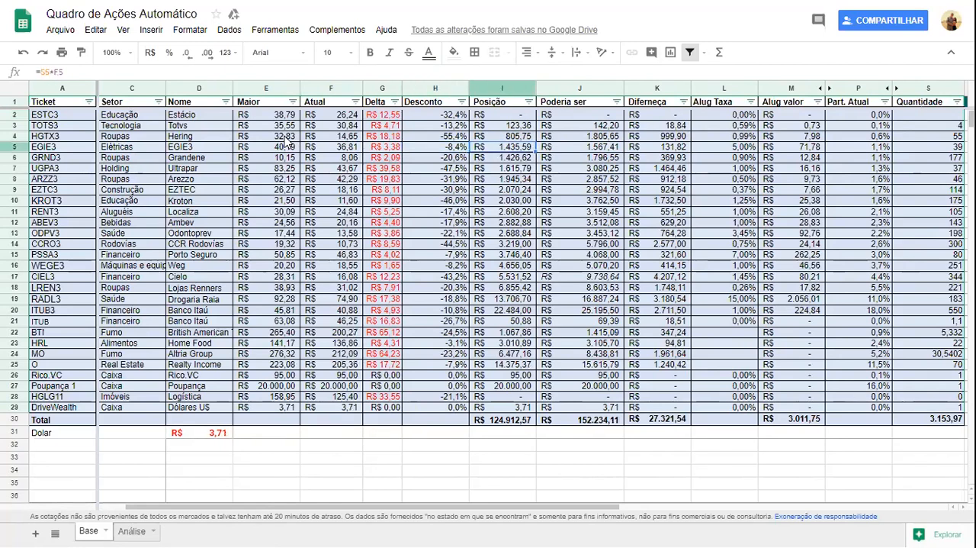
{"action": "key", "text": "Right"}
{"action": "key", "text": "Right"}
{"action": "key", "text": "Left"}
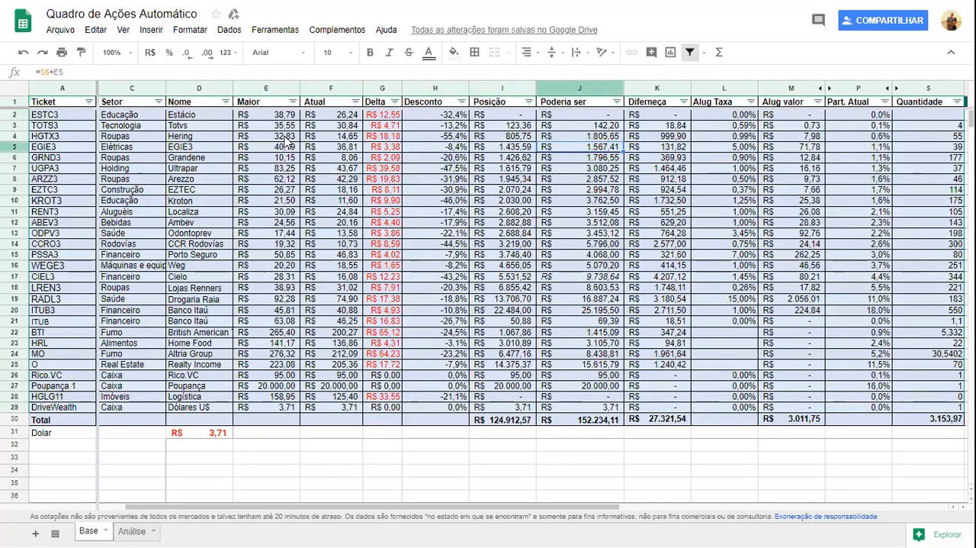
{"action": "key", "text": "Right"}
{"action": "key", "text": "Left"}
{"action": "key", "text": "Right"}
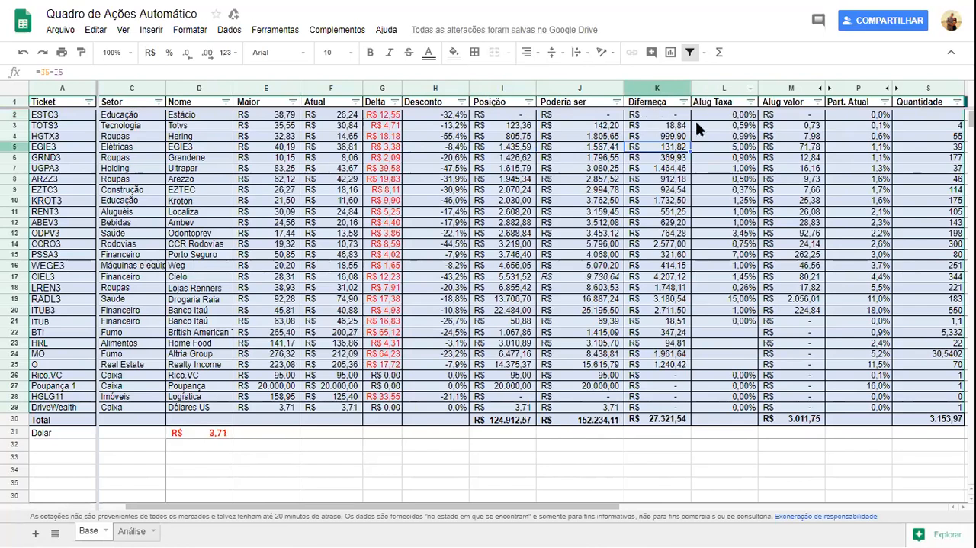
Review EGIE3's Alug Taxa and the cells used by its Alug valor formula.
{"action": "left_click", "coordinate": [739, 149]}
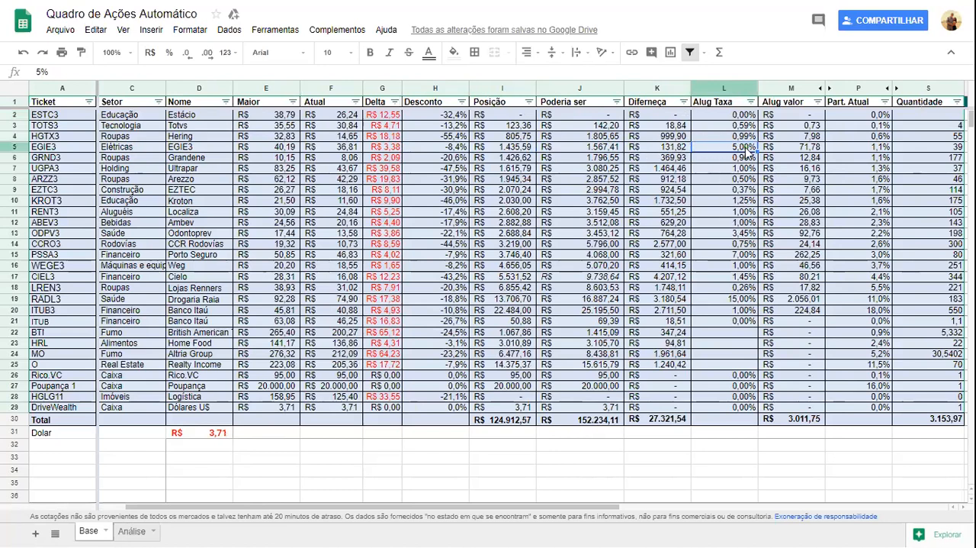
{"action": "left_click", "coordinate": [793, 147]}
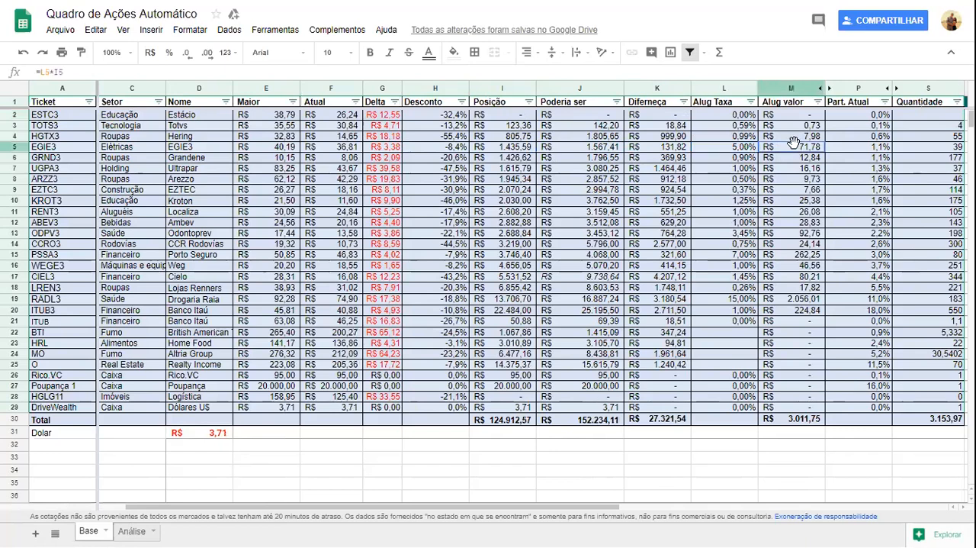
{"action": "key", "text": "Return"}
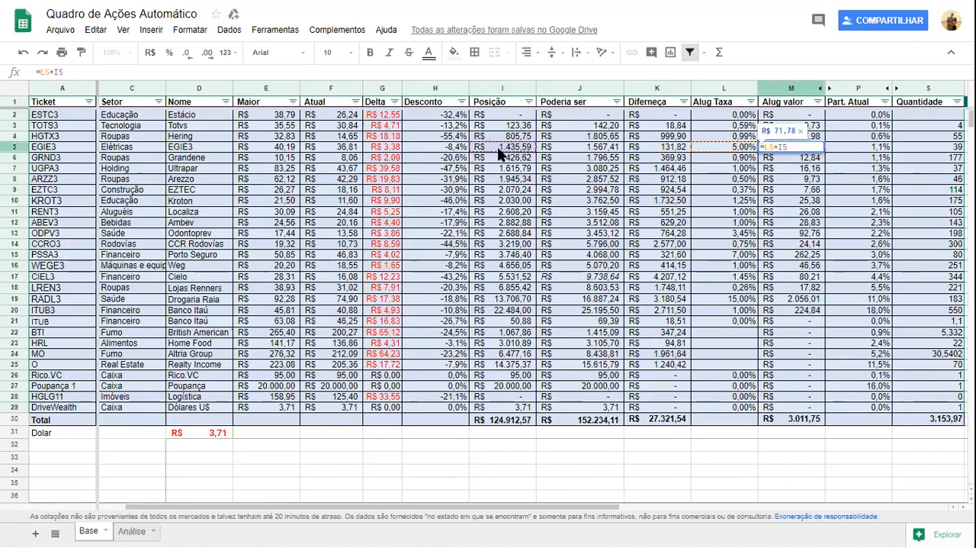
{"action": "key", "text": "Escape"}
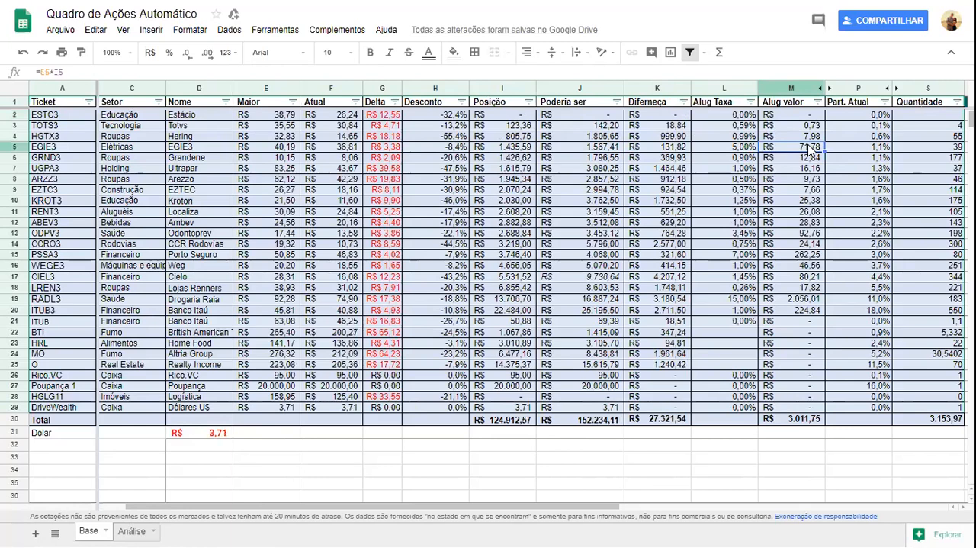
Examine how EGIE3's Part. Atual formula relates its position to the portfolio total.
{"action": "key", "text": "Right"}
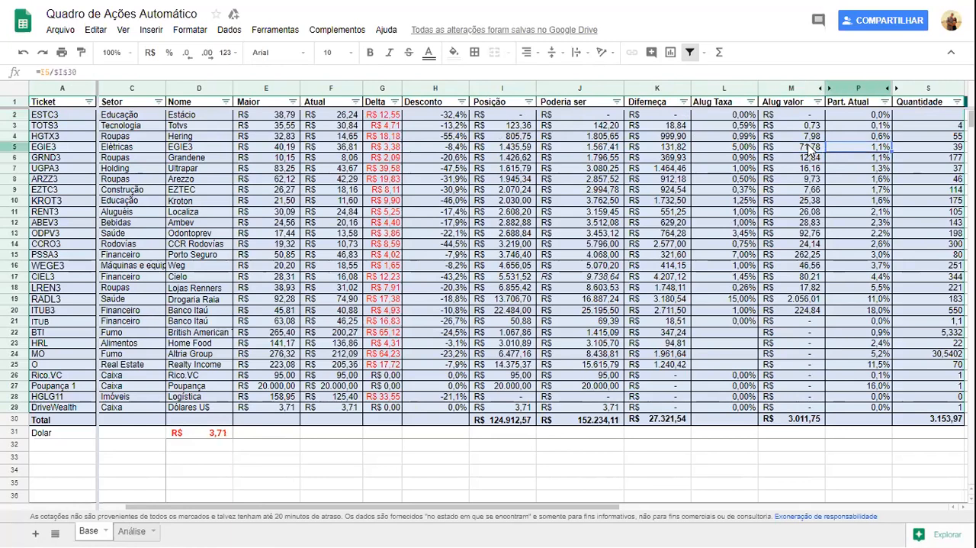
{"action": "key", "text": "F2"}
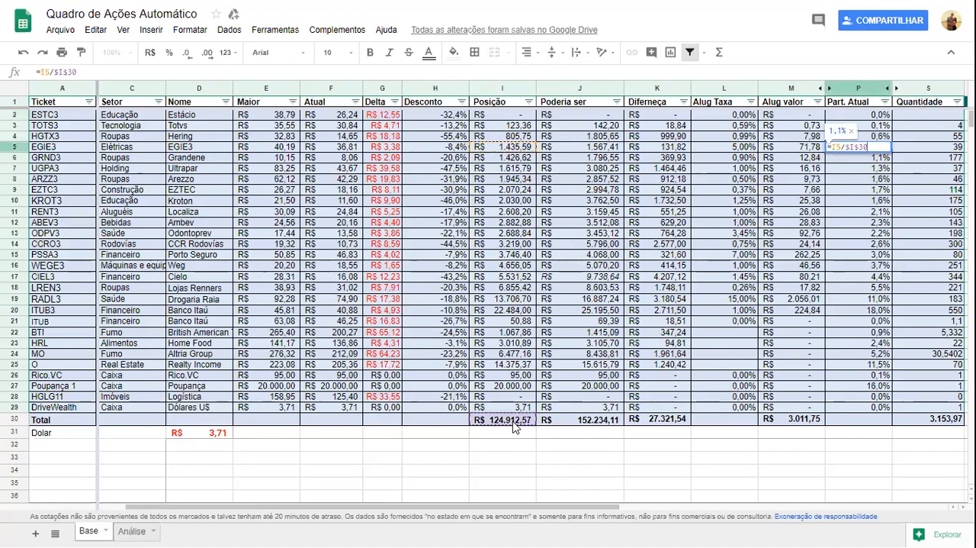
{"action": "key", "text": "Escape"}
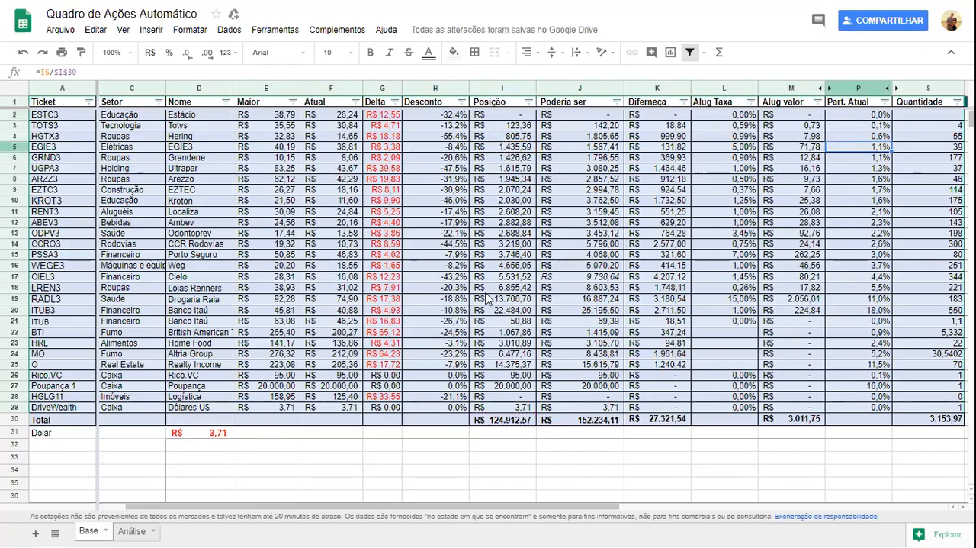
{"action": "key", "text": "F2"}
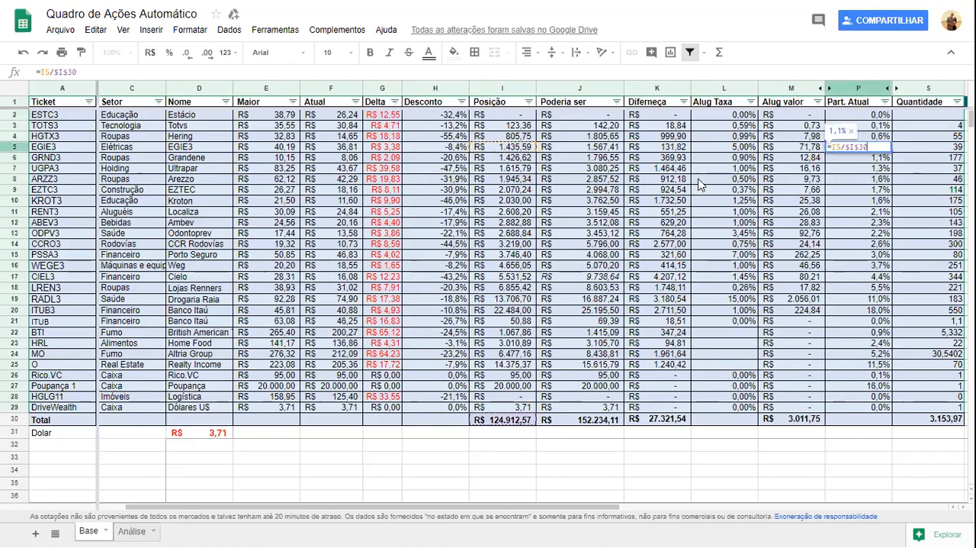
{"action": "key", "text": "Escape"}
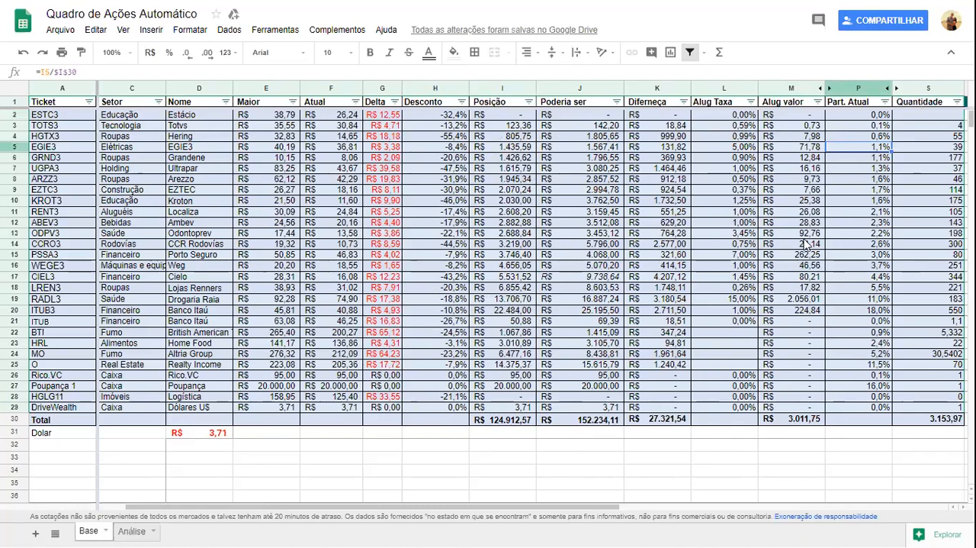
Sort the table by Part. Atual in A → Z order and select the percentages from row 2 down.
{"action": "left_click", "coordinate": [885, 101]}
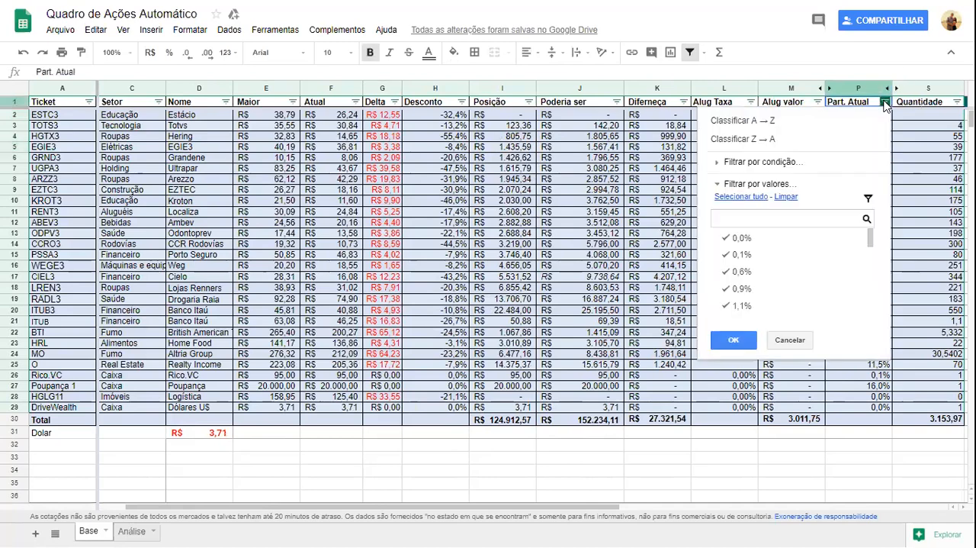
{"action": "left_click", "coordinate": [762, 121]}
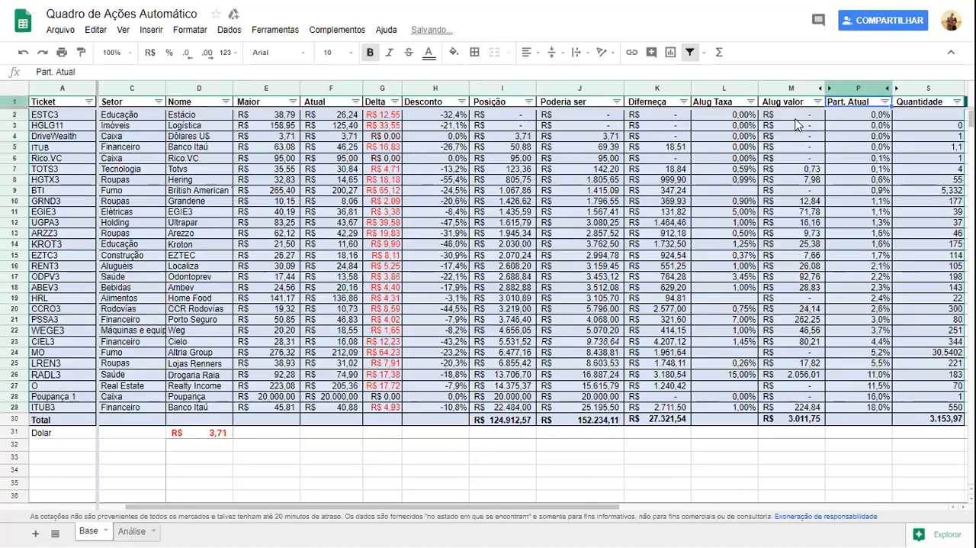
{"action": "left_click", "coordinate": [881, 120]}
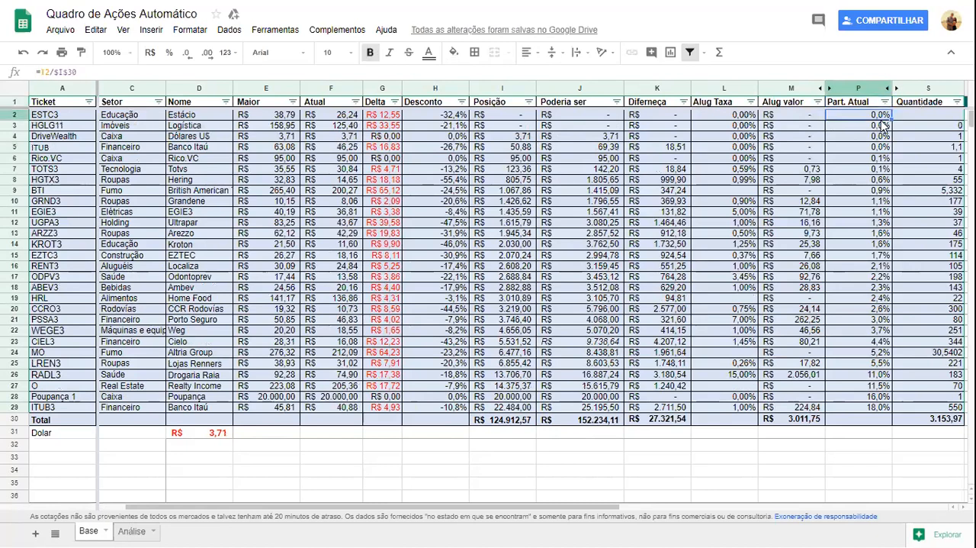
{"action": "key", "text": "shift+Down"}
{"action": "key", "text": "shift+Down"}
{"action": "key", "text": "shift+Down"}
{"action": "key", "text": "shift+Down"}
{"action": "key", "text": "shift+Down"}
{"action": "key", "text": "shift+Down"}
{"action": "key", "text": "shift+Down"}
{"action": "key", "text": "shift+Down"}
{"action": "key", "text": "shift+Down"}
{"action": "key", "text": "shift+Down"}
{"action": "key", "text": "shift+Down"}
{"action": "key", "text": "shift+Down"}
{"action": "key", "text": "shift+Down"}
{"action": "key", "text": "shift+Down"}
{"action": "key", "text": "shift+Down"}
{"action": "key", "text": "shift+Down"}
{"action": "key", "text": "shift+Down"}
{"action": "key", "text": "shift+Down"}
{"action": "key", "text": "shift+Down"}
{"action": "key", "text": "shift+Down"}
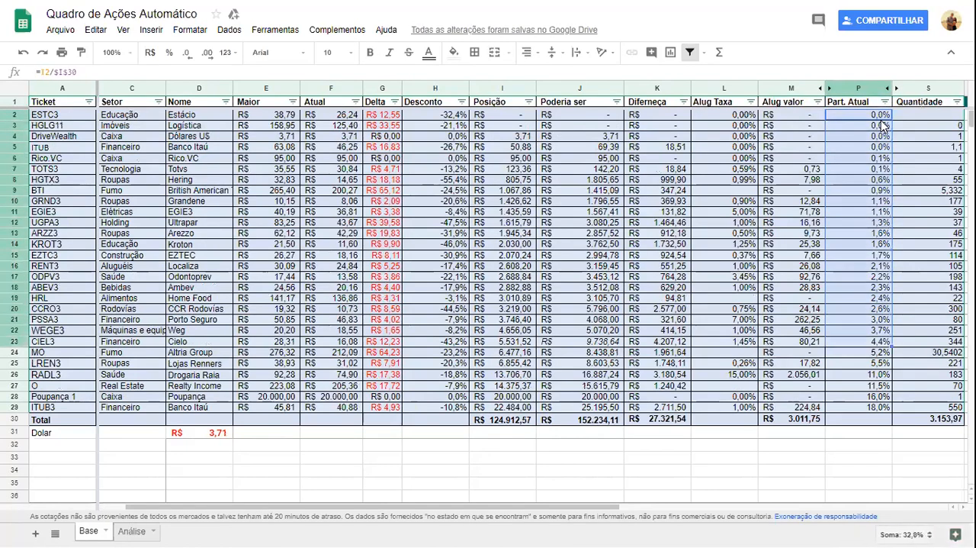
Select the Delta values from row 2 to row 29 to review them, ending on ESTC3's Desconto.
{"action": "key", "text": "Left"}
{"action": "key", "text": "Left"}
{"action": "key", "text": "Left"}
{"action": "key", "text": "Left"}
{"action": "key", "text": "Left"}
{"action": "key", "text": "Left"}
{"action": "key", "text": "Left"}
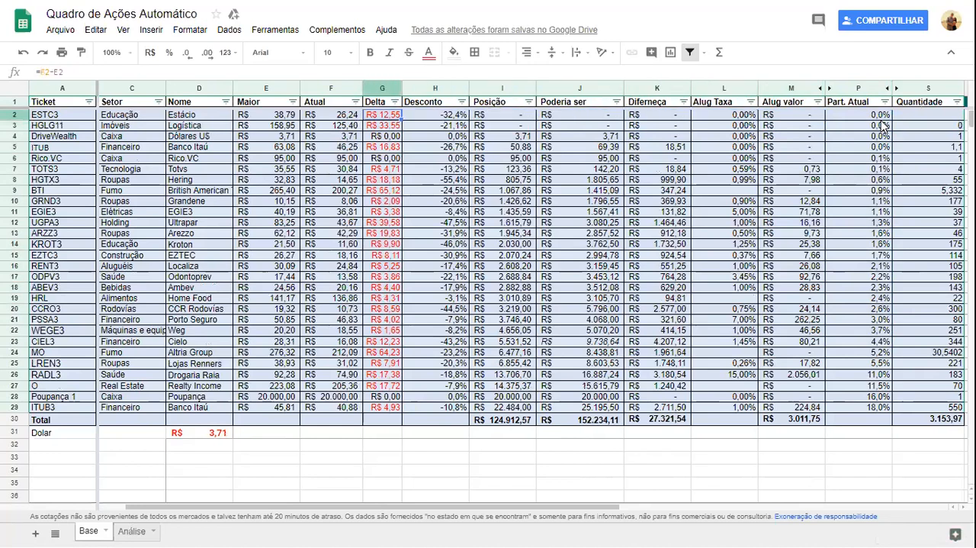
{"action": "key", "text": "shift+Down"}
{"action": "key", "text": "ctrl+shift+Down"}
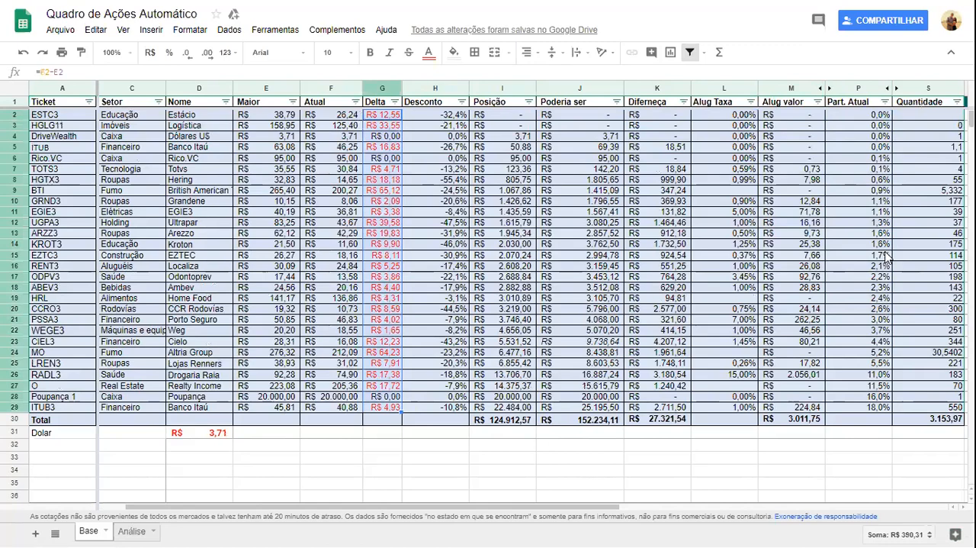
{"action": "key", "text": "Right"}
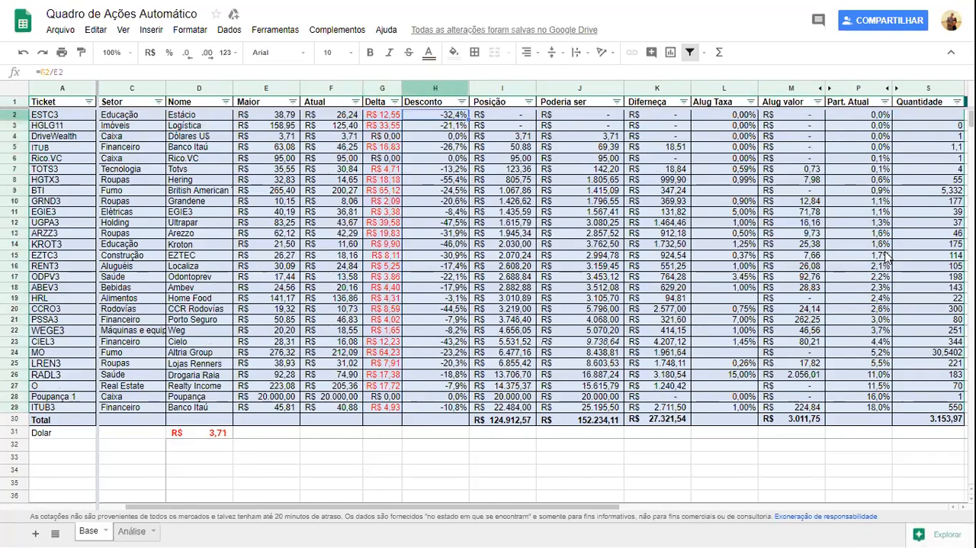
Review the list of tickets in rows 2 to 29 and the Part. Atual of ITUB3.
{"action": "key", "text": "Left"}
{"action": "key", "text": "Left"}
{"action": "key", "text": "Left"}
{"action": "key", "text": "Left"}
{"action": "key", "text": "Left"}
{"action": "key", "text": "Left"}
{"action": "key", "text": "Left"}
{"action": "key", "text": "ctrl+shift+Down"}
{"action": "key", "text": "shift+Up"}
{"action": "key", "text": "shift+Up"}
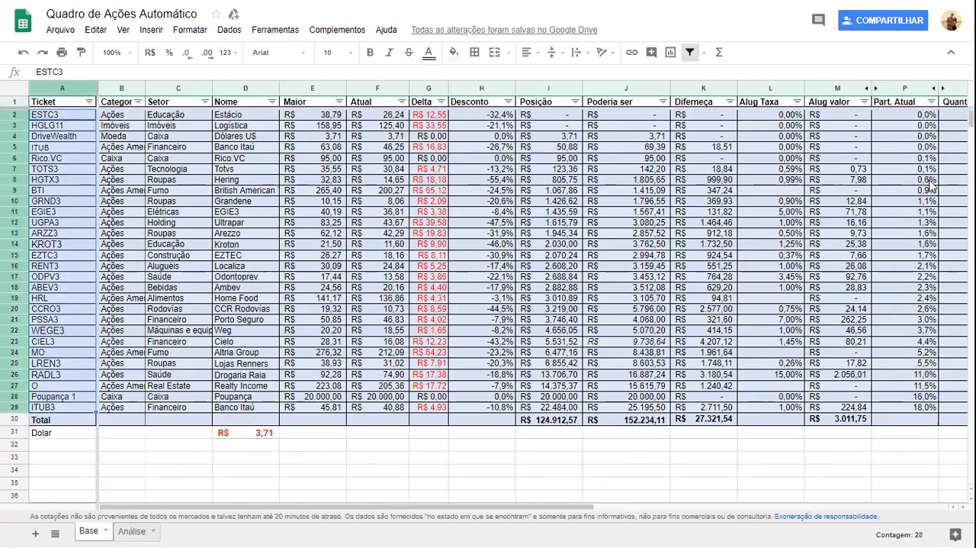
{"action": "left_click", "coordinate": [919, 398]}
{"action": "left_click", "coordinate": [924, 408], "text": "shift"}
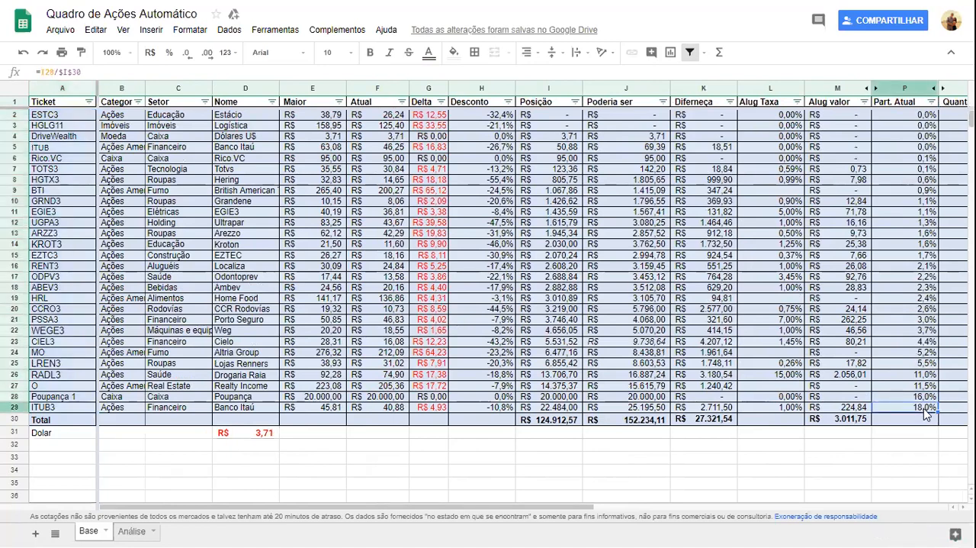
Review ITUB3's row from the GOOGLEFINANCE formula in Maior across to its Quantidade.
{"action": "key", "text": "Left"}
{"action": "key", "text": "Left"}
{"action": "key", "text": "Left"}
{"action": "key", "text": "Left"}
{"action": "key", "text": "Left"}
{"action": "key", "text": "Left"}
{"action": "key", "text": "Left"}
{"action": "key", "text": "Left"}
{"action": "key", "text": "Left"}
{"action": "key", "text": "Left"}
{"action": "key", "text": "Left"}
{"action": "key", "text": "Left"}
{"action": "key", "text": "Left"}
{"action": "key", "text": "Right"}
{"action": "key", "text": "Right"}
{"action": "key", "text": "Right"}
{"action": "key", "text": "Right"}
{"action": "key", "text": "Right"}
{"action": "key", "text": "Right"}
{"action": "key", "text": "Right"}
{"action": "key", "text": "Right"}
{"action": "key", "text": "Right"}
{"action": "key", "text": "Right"}
{"action": "key", "text": "Right"}
{"action": "key", "text": "Right"}
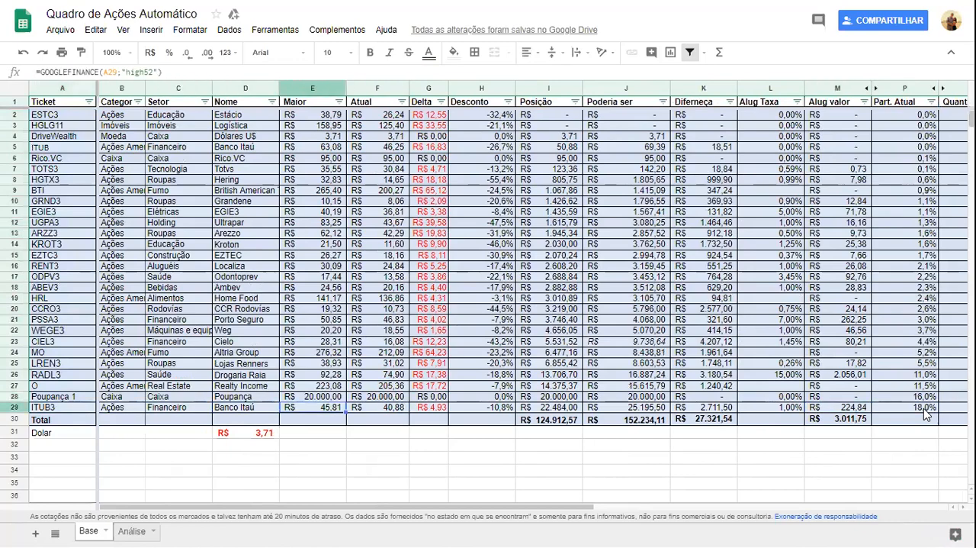
{"action": "key", "text": "Right"}
{"action": "key", "text": "Right"}
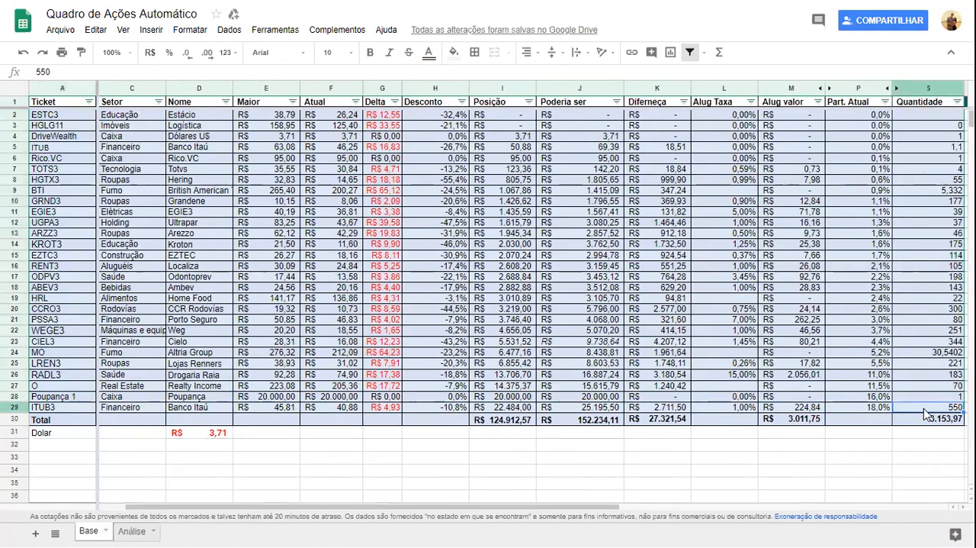
Review the smallest Part. Atual percentages from ESTC3 in row 2 down to TOTS3 in row 7.
{"action": "key", "text": "Left"}
{"action": "key", "text": "ctrl+Up"}
{"action": "key", "text": "Down"}
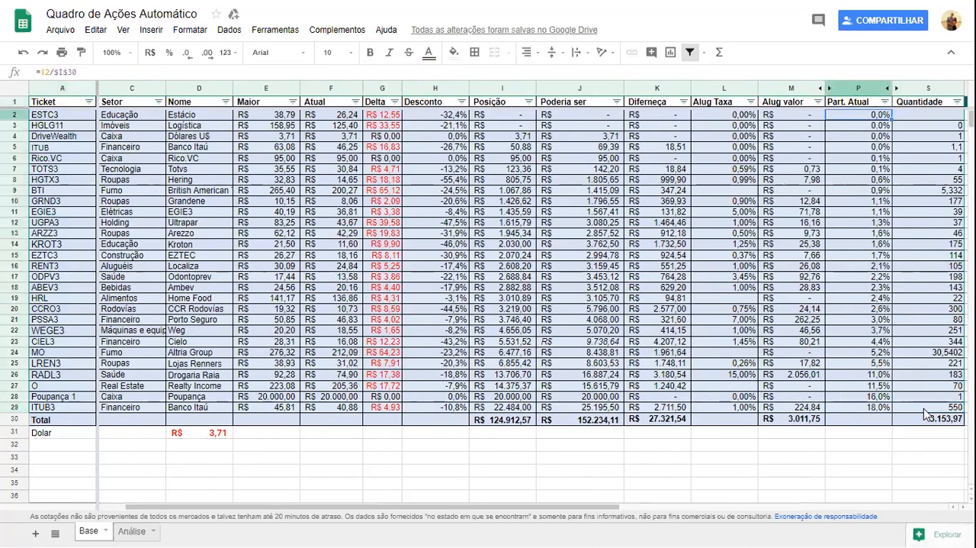
{"action": "key", "text": "Down"}
{"action": "key", "text": "Down"}
{"action": "key", "text": "Down"}
{"action": "key", "text": "Down"}
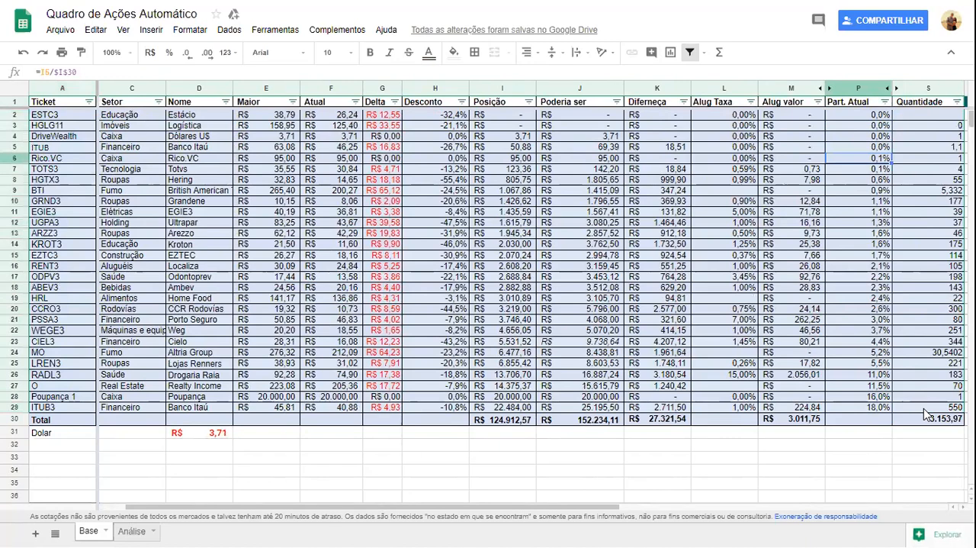
{"action": "key", "text": "Down"}
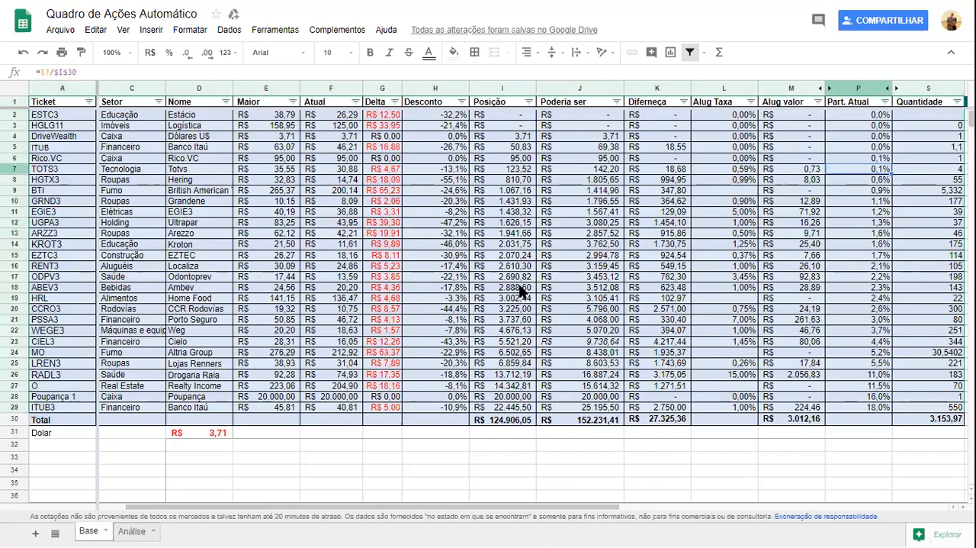
Compare the Part. Atual of ITUB3 with the shares of Rico.VC, TOTS3 and HGTX3.
{"action": "left_click", "coordinate": [883, 410]}
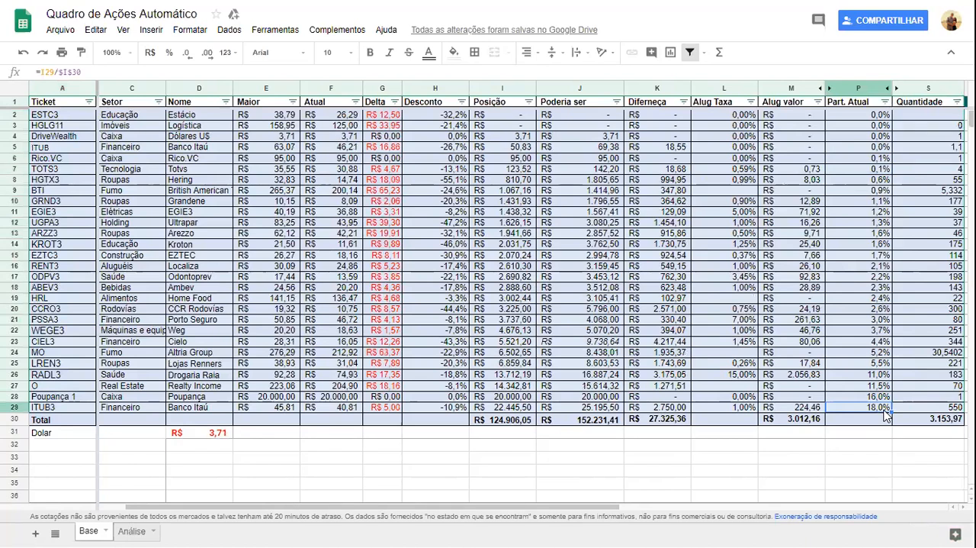
{"action": "left_click", "coordinate": [889, 159]}
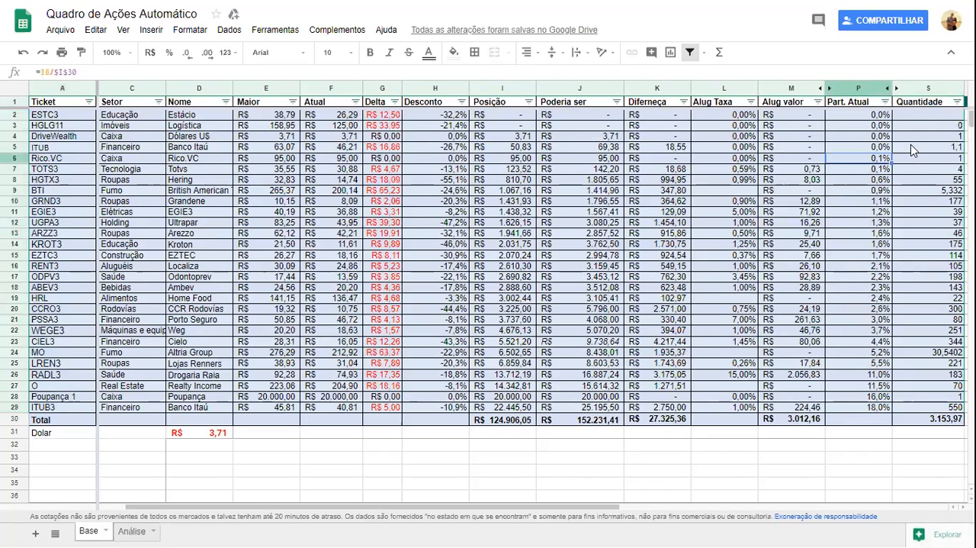
{"action": "key", "text": "Down"}
{"action": "key", "text": "Down"}
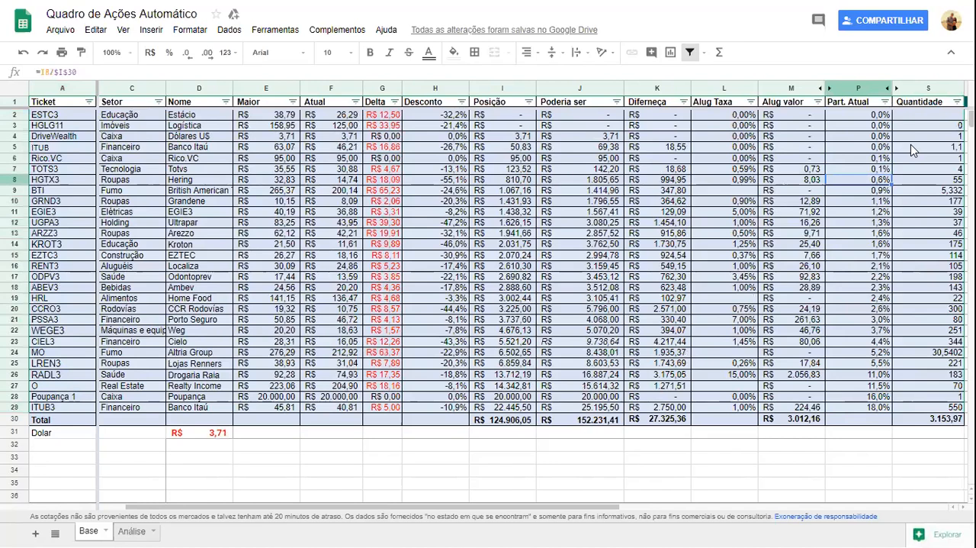
Examine HGTX3's Desconto and the formula that divides its Delta by its Maior price.
{"action": "key", "text": "Left"}
{"action": "key", "text": "Left"}
{"action": "key", "text": "Left"}
{"action": "key", "text": "Left"}
{"action": "key", "text": "Left"}
{"action": "key", "text": "Left"}
{"action": "key", "text": "Right"}
{"action": "key", "text": "Left"}
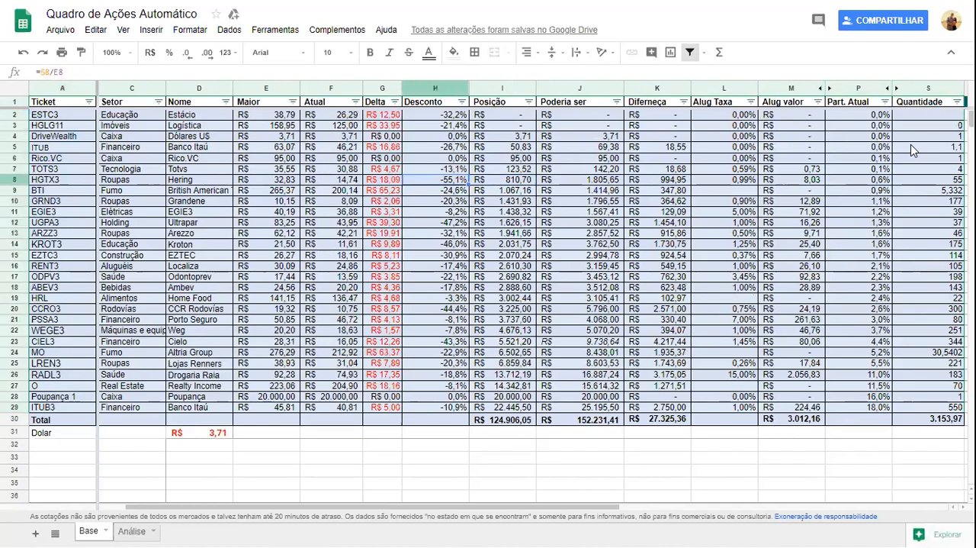
{"action": "key", "text": "Right"}
{"action": "key", "text": "Left"}
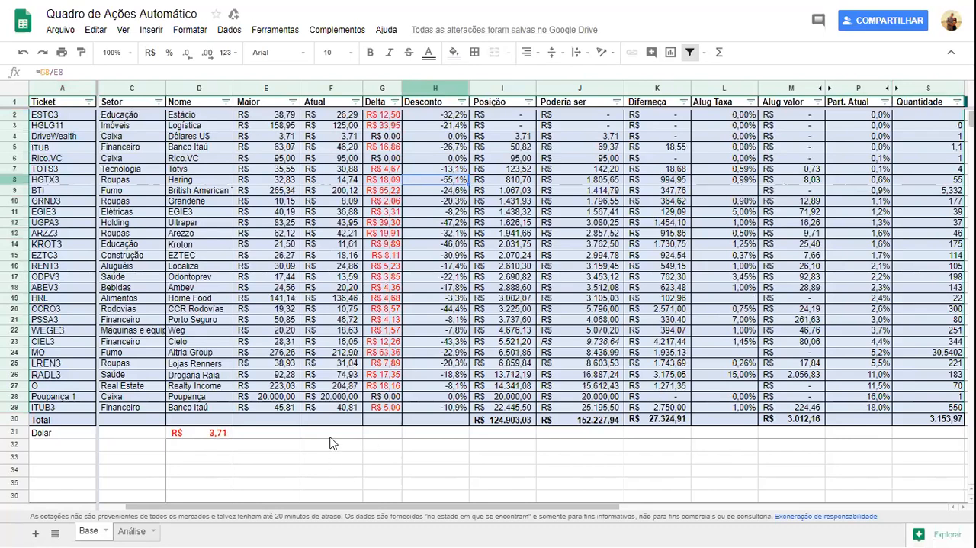
Overwrite ITUB3's Atual price with 10 and check its Delta.
{"action": "left_click", "coordinate": [351, 407]}
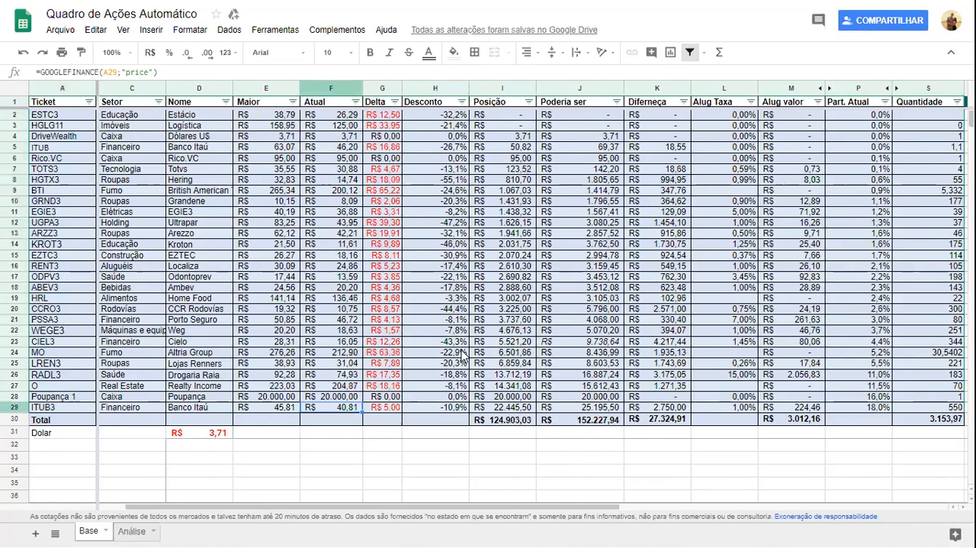
{"action": "type", "text": "10"}
{"action": "key", "text": "Return"}
{"action": "key", "text": "Up"}
{"action": "key", "text": "Right"}
{"action": "key", "text": "Right"}
{"action": "key", "text": "Left"}
{"action": "key", "text": "Right"}
{"action": "key", "text": "Left"}
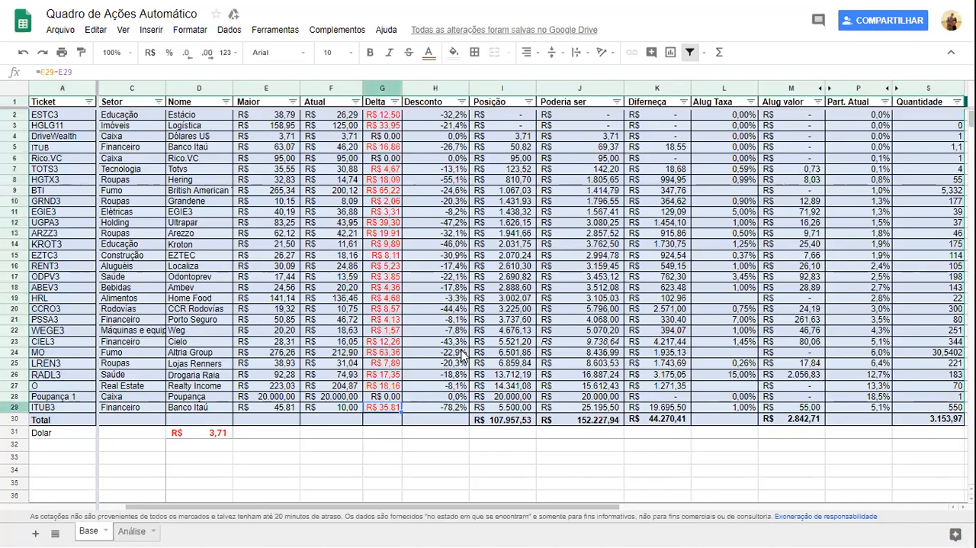
Check the effect of the simulated price on ITUB3's Desconto, Diferença, rental figures and Part. Atual.
{"action": "key", "text": "Right"}
{"action": "key", "text": "Left"}
{"action": "key", "text": "Right"}
{"action": "key", "text": "Right"}
{"action": "key", "text": "Right"}
{"action": "key", "text": "Right"}
{"action": "key", "text": "Right"}
{"action": "key", "text": "Right"}
{"action": "key", "text": "Right"}
{"action": "key", "text": "Right"}
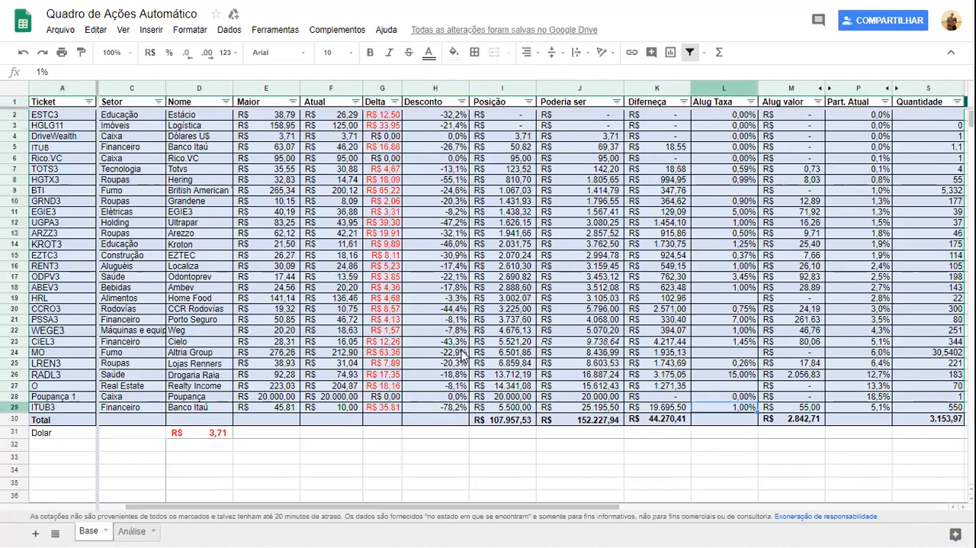
{"action": "key", "text": "Left"}
{"action": "key", "text": "Left"}
{"action": "key", "text": "Right"}
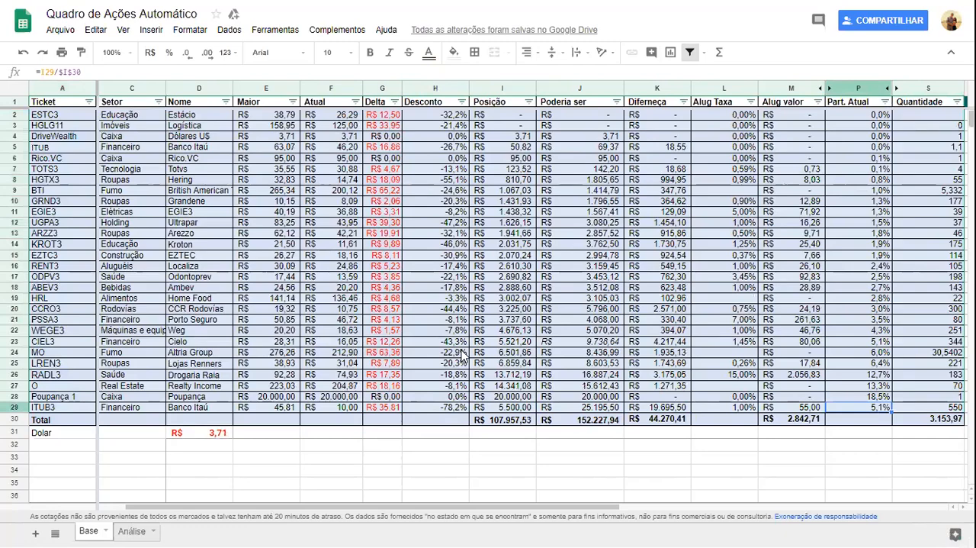
Undo the price override on ITUB3 to bring back its GOOGLEFINANCE formula.
{"action": "key", "text": "ctrl+z"}
{"action": "key", "text": "ctrl+z"}
{"action": "key", "text": "ctrl+z"}
{"action": "key", "text": "ctrl+z"}
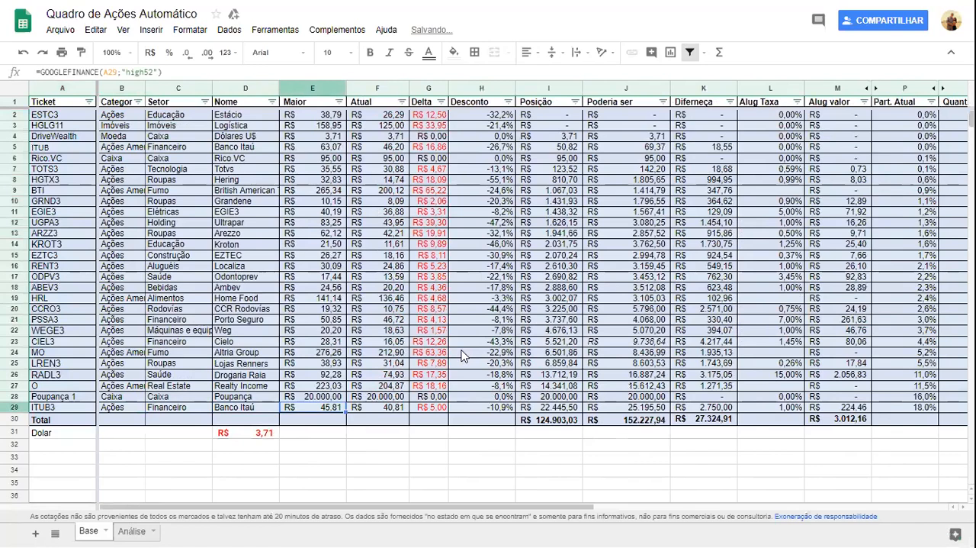
Review ITUB3's row from its Maior price across Desconto to Part. Atual.
{"action": "key", "text": "Right"}
{"action": "key", "text": "Right"}
{"action": "key", "text": "Right"}
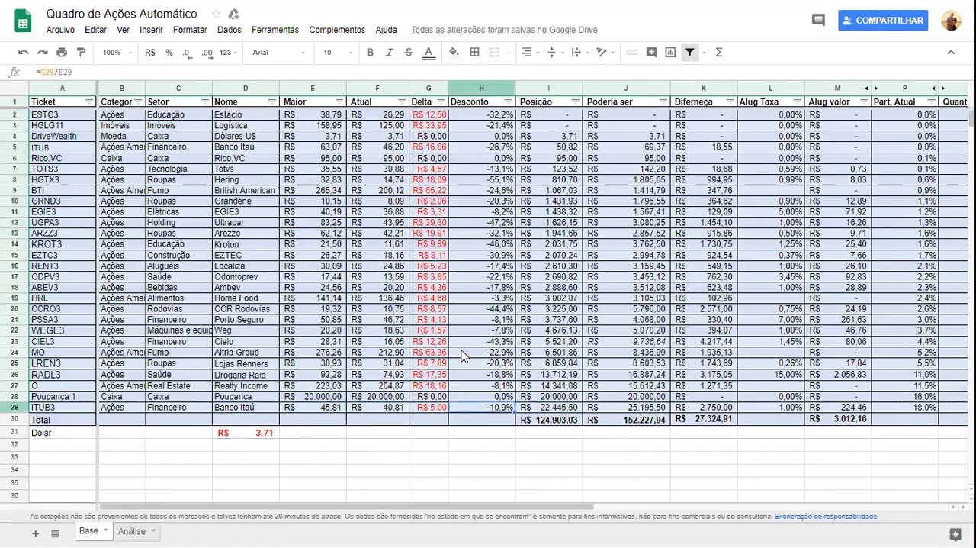
{"action": "key", "text": "Right"}
{"action": "key", "text": "Right"}
{"action": "key", "text": "Right"}
{"action": "key", "text": "Right"}
{"action": "key", "text": "Right"}
{"action": "key", "text": "Right"}
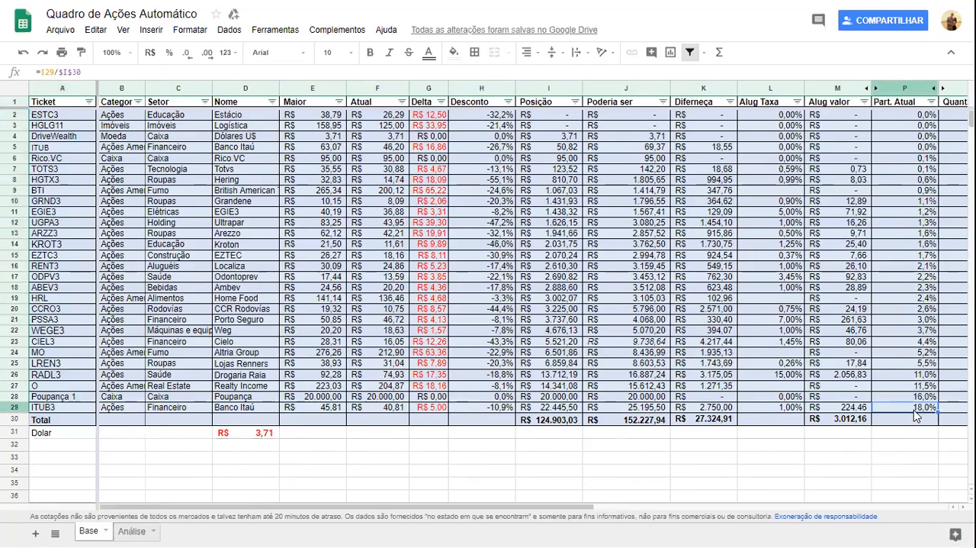
Review the Part. Atual percentages from ITUB3 up through LREN3 to HGTX3.
{"action": "key", "text": "Up"}
{"action": "key", "text": "Up"}
{"action": "key", "text": "Up"}
{"action": "key", "text": "Up"}
{"action": "key", "text": "Up"}
{"action": "key", "text": "Up"}
{"action": "key", "text": "Up"}
{"action": "key", "text": "Up"}
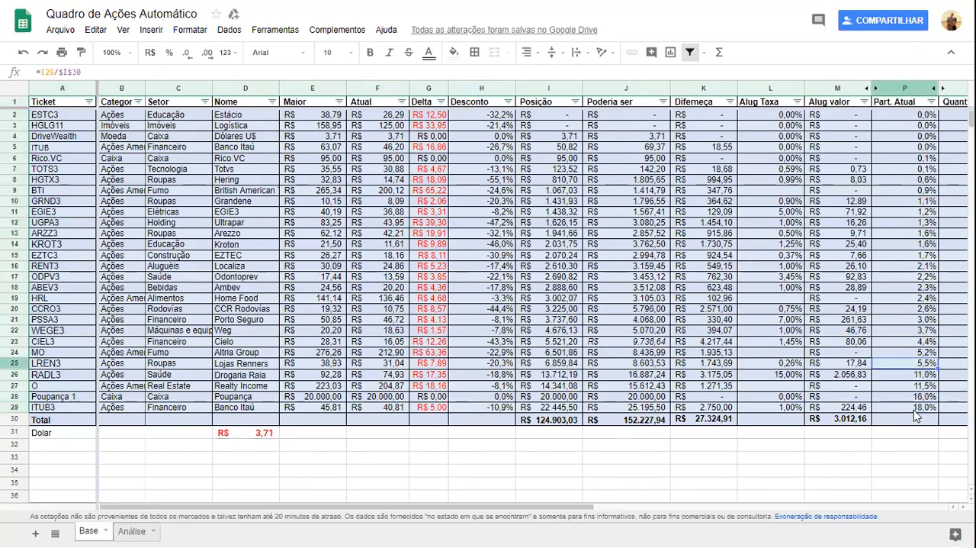
{"action": "key", "text": "Up"}
{"action": "key", "text": "Up"}
{"action": "key", "text": "Up"}
{"action": "key", "text": "Up"}
{"action": "key", "text": "Up"}
{"action": "key", "text": "Up"}
{"action": "key", "text": "Up"}
{"action": "key", "text": "Up"}
{"action": "key", "text": "Up"}
{"action": "key", "text": "Up"}
{"action": "key", "text": "Up"}
{"action": "key", "text": "Up"}
{"action": "key", "text": "Up"}
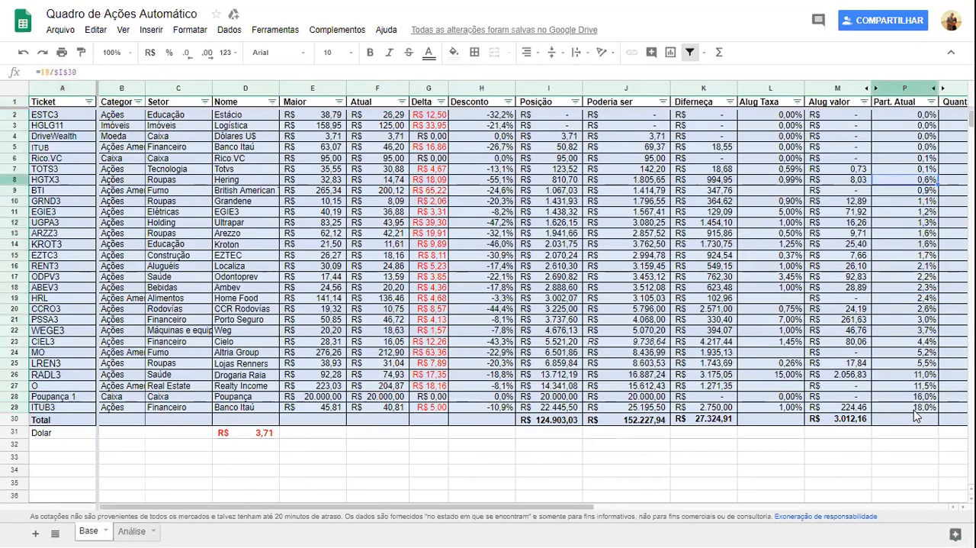
Review HGTX3's row back to its Maior price and forward again to its Part. Atual.
{"action": "key", "text": "Left"}
{"action": "key", "text": "Left"}
{"action": "key", "text": "Left"}
{"action": "key", "text": "Left"}
{"action": "key", "text": "Left"}
{"action": "key", "text": "Left"}
{"action": "key", "text": "Left"}
{"action": "key", "text": "Left"}
{"action": "key", "text": "Left"}
{"action": "key", "text": "Left"}
{"action": "key", "text": "Left"}
{"action": "key", "text": "Left"}
{"action": "key", "text": "Left"}
{"action": "key", "text": "Left"}
{"action": "key", "text": "Left"}
{"action": "key", "text": "Right"}
{"action": "key", "text": "Right"}
{"action": "key", "text": "Right"}
{"action": "key", "text": "Right"}
{"action": "key", "text": "Right"}
{"action": "key", "text": "Right"}
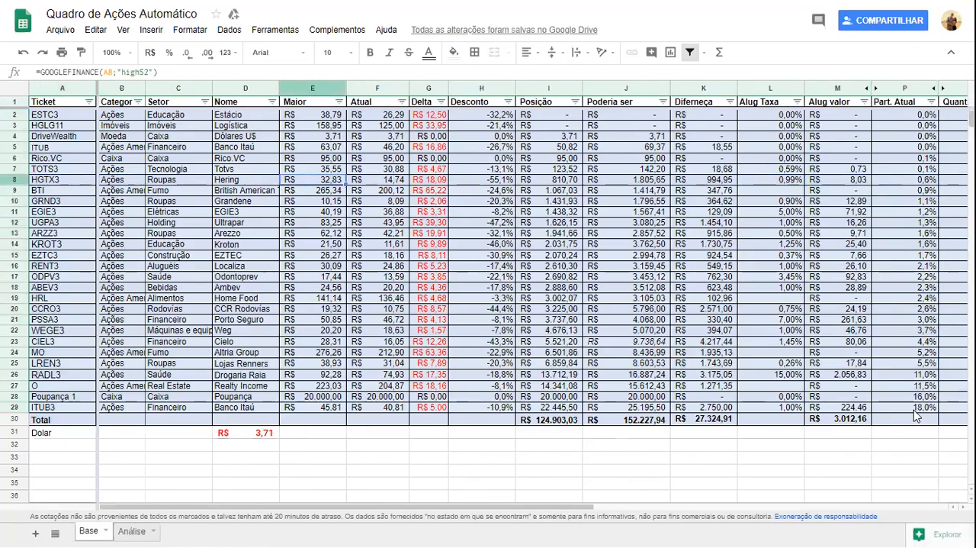
{"action": "key", "text": "Right"}
{"action": "key", "text": "Right"}
{"action": "key", "text": "Right"}
{"action": "key", "text": "Right"}
{"action": "key", "text": "Right"}
{"action": "key", "text": "Right"}
{"action": "key", "text": "Right"}
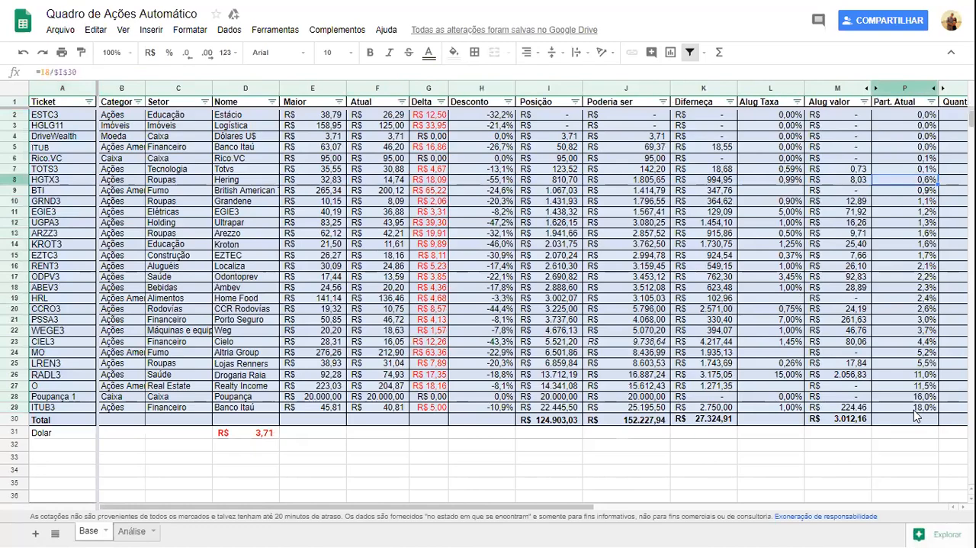
Set HGTX3's Quantidade to 500.
{"action": "key", "text": "Right"}
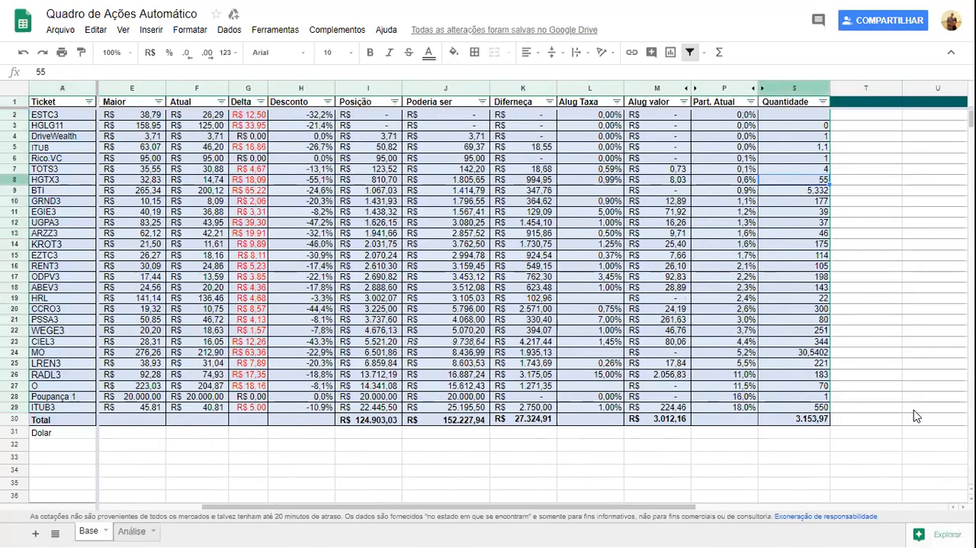
{"action": "type", "text": "500"}
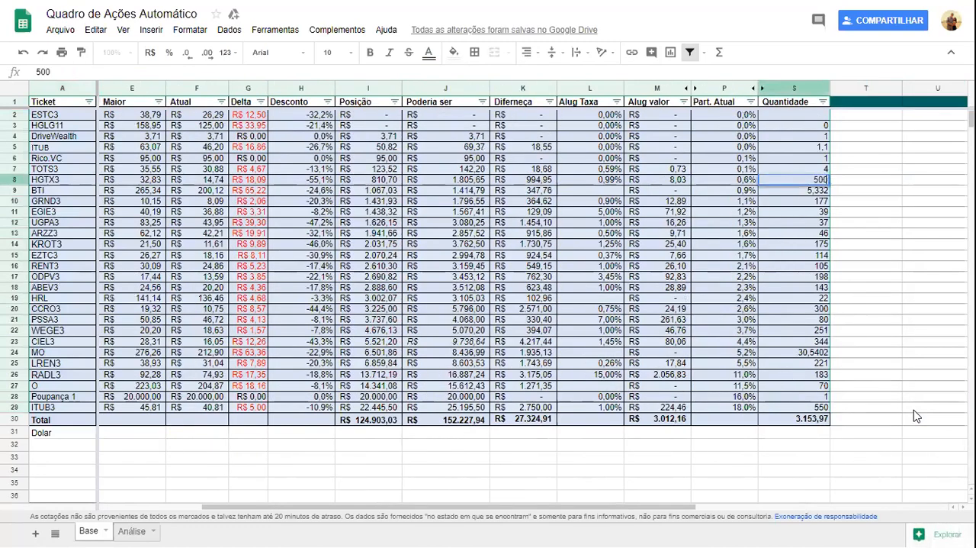
{"action": "key", "text": "Return"}
{"action": "key", "text": "Up"}
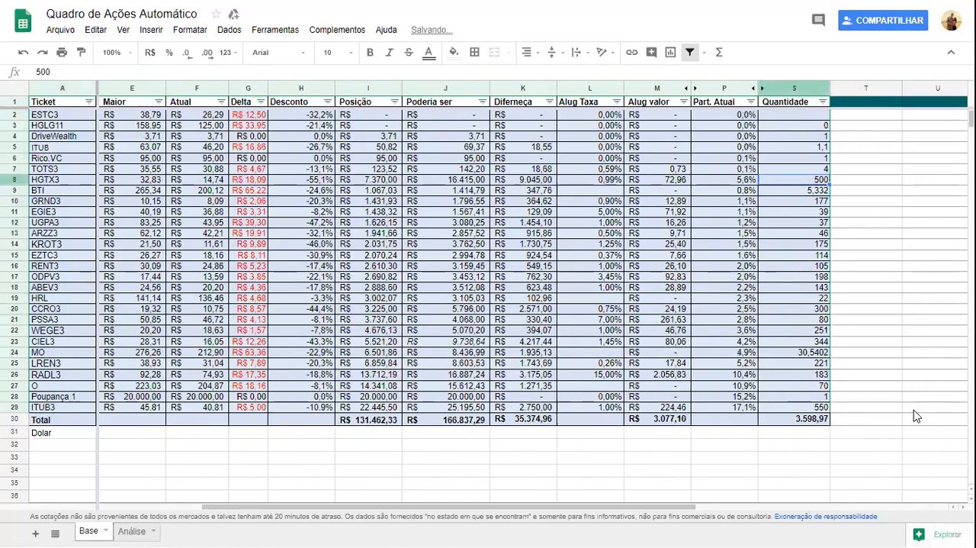
Check the effect of the simulated quantity on HGTX3's Diferença, Poderia ser and Part. Atual.
{"action": "key", "text": "Left"}
{"action": "key", "text": "Left"}
{"action": "key", "text": "Left"}
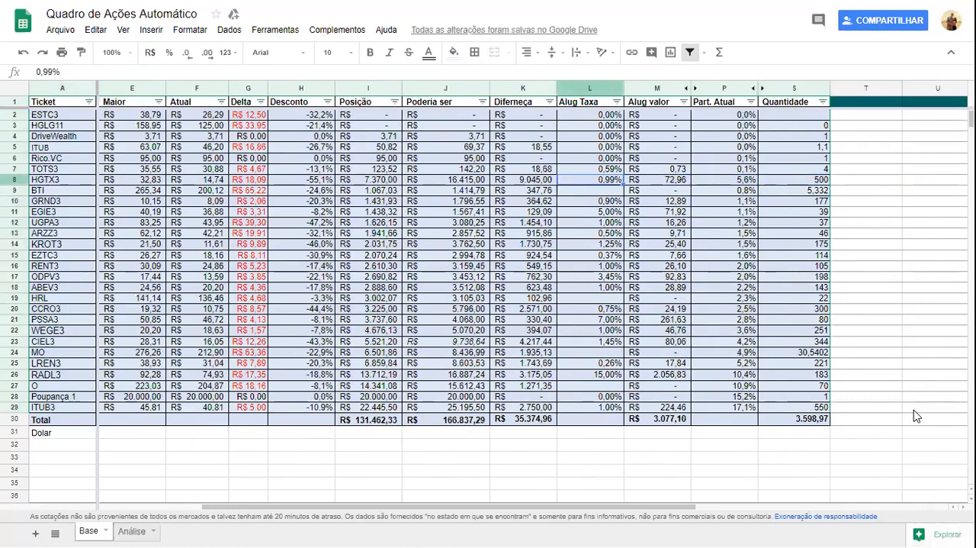
{"action": "key", "text": "Left"}
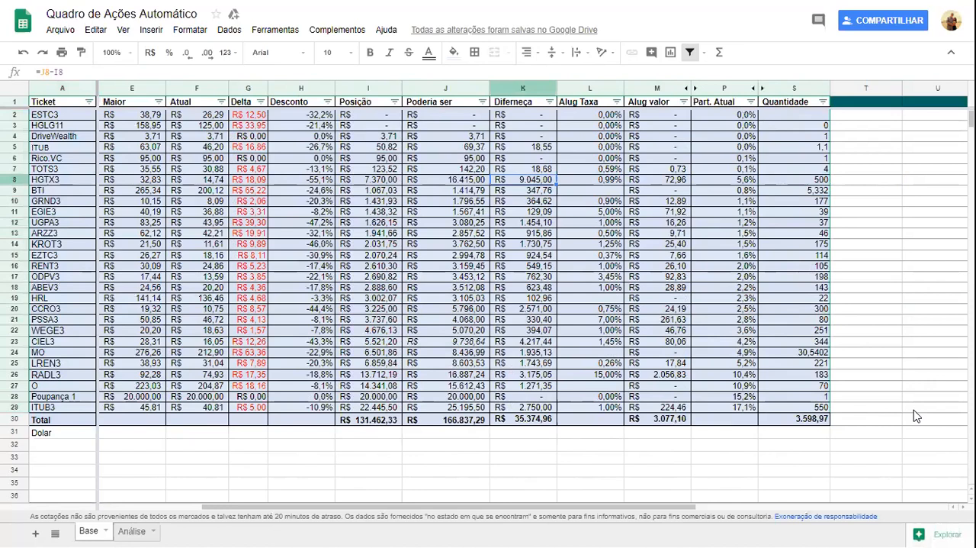
{"action": "key", "text": "Right"}
{"action": "key", "text": "Left"}
{"action": "key", "text": "Left"}
{"action": "key", "text": "Left"}
{"action": "key", "text": "Right"}
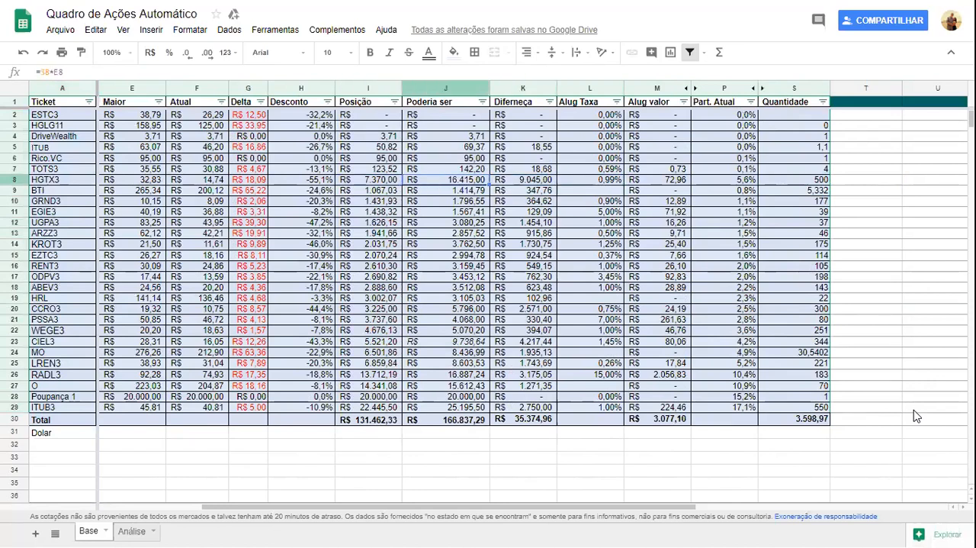
{"action": "key", "text": "Right"}
{"action": "key", "text": "Right"}
{"action": "key", "text": "Right"}
{"action": "key", "text": "Right"}
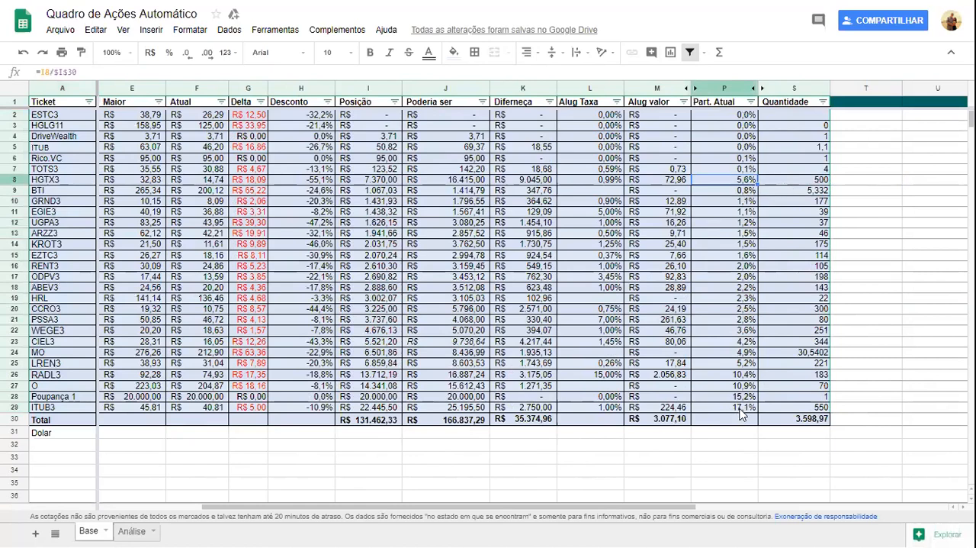
Set HGTX3's Quantidade to 2000 and check its Part. Atual.
{"action": "key", "text": "Right"}
{"action": "type", "text": "2000"}
{"action": "key", "text": "Return"}
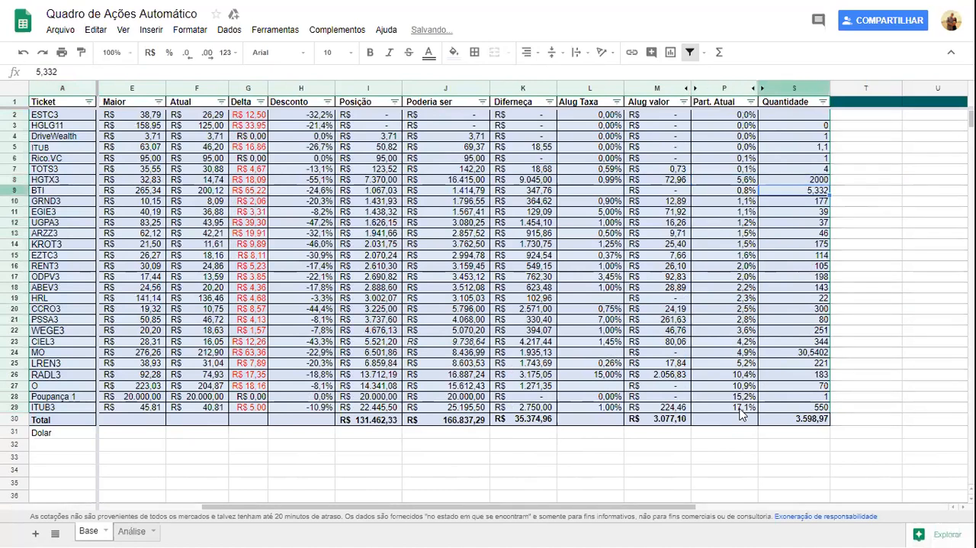
{"action": "key", "text": "Up"}
{"action": "key", "text": "Left"}
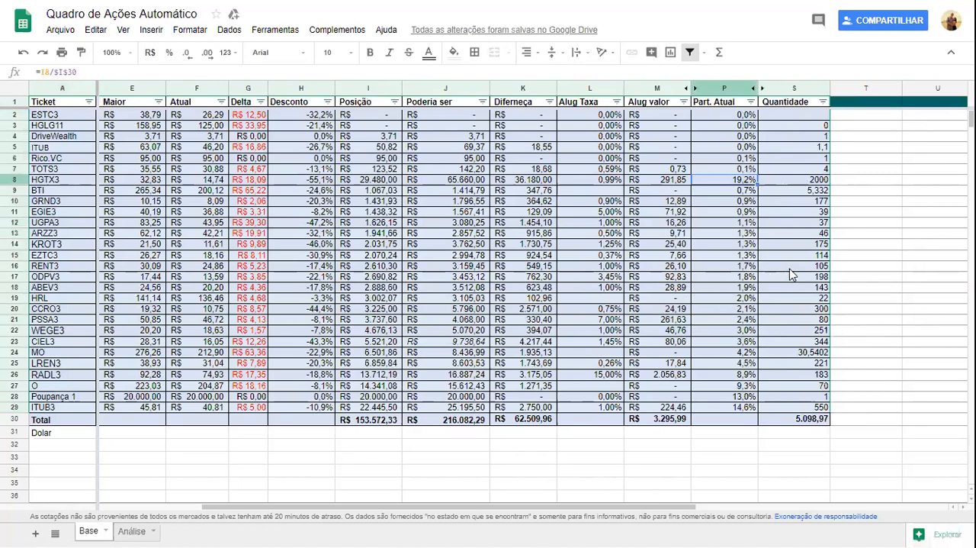
Undo both changes to HGTX3's Quantidade.
{"action": "key", "text": "ctrl+z"}
{"action": "key", "text": "ctrl+z"}
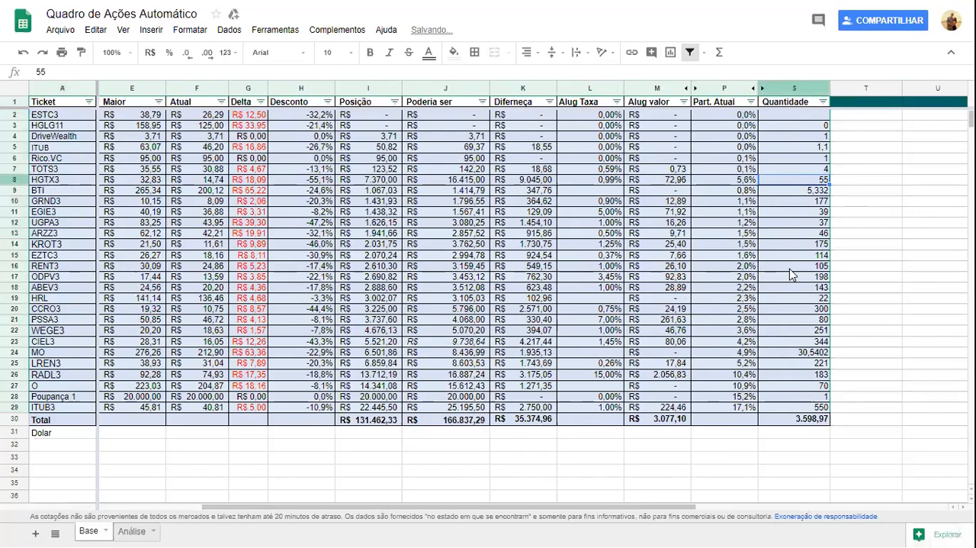
Review ITUB3's row from its Part. Atual back through Poderia ser to its category.
{"action": "left_click", "coordinate": [746, 401]}
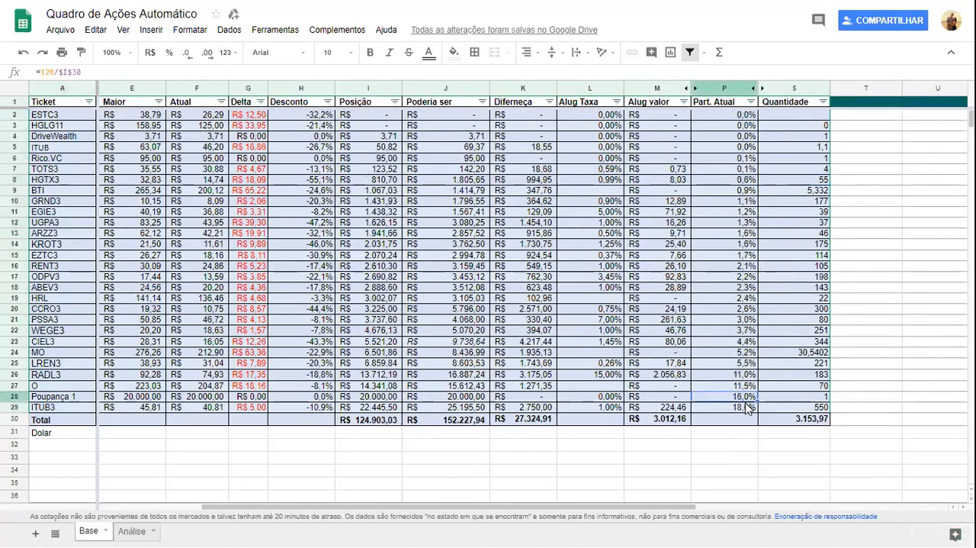
{"action": "key", "text": "Down"}
{"action": "key", "text": "Left"}
{"action": "key", "text": "Left"}
{"action": "key", "text": "Left"}
{"action": "key", "text": "Left"}
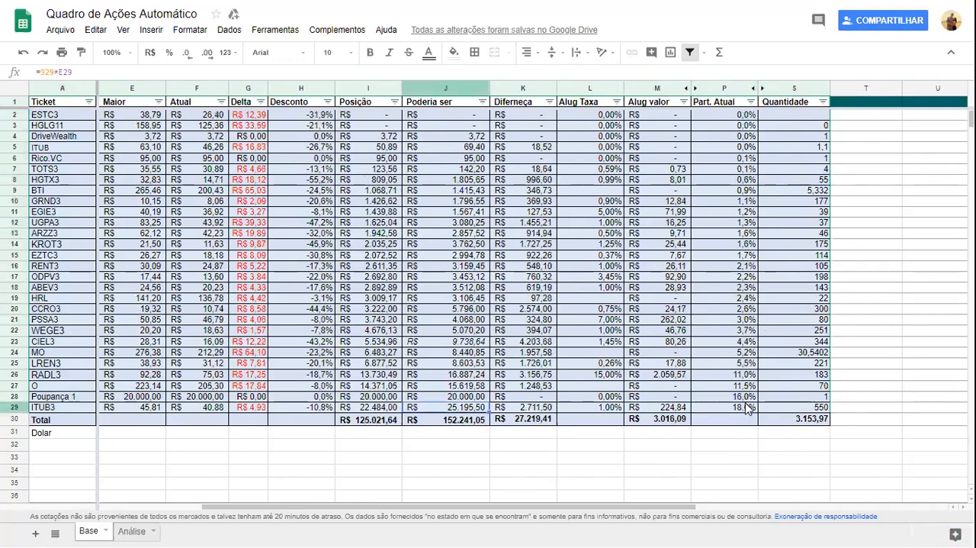
{"action": "key", "text": "Left"}
{"action": "key", "text": "Left"}
{"action": "key", "text": "Left"}
{"action": "key", "text": "Left"}
{"action": "key", "text": "Left"}
{"action": "key", "text": "Left"}
{"action": "key", "text": "Left"}
{"action": "key", "text": "Left"}
{"action": "key", "text": "Left"}
{"action": "key", "text": "Right"}
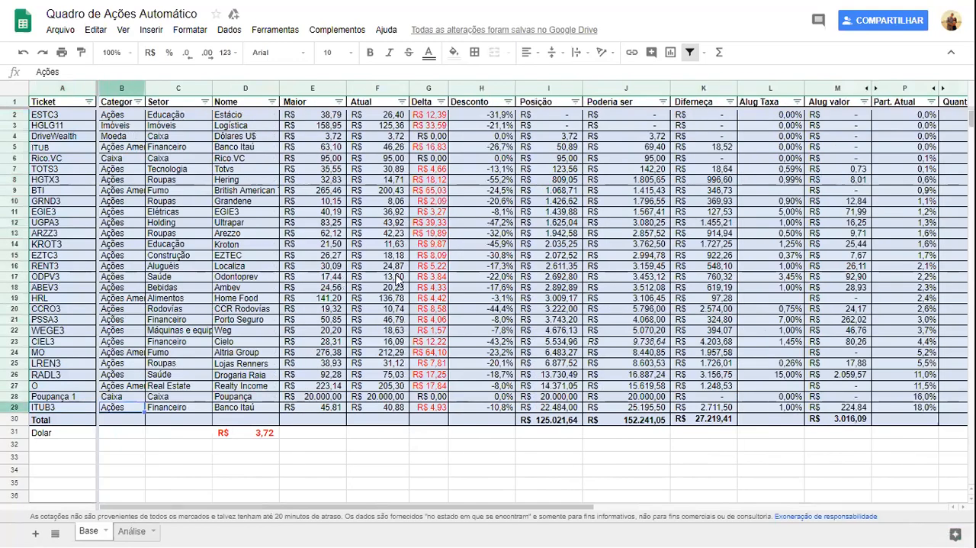
Sort the holdings by category from A to Z and locate the first of the Ações Americanas.
{"action": "left_click", "coordinate": [137, 102]}
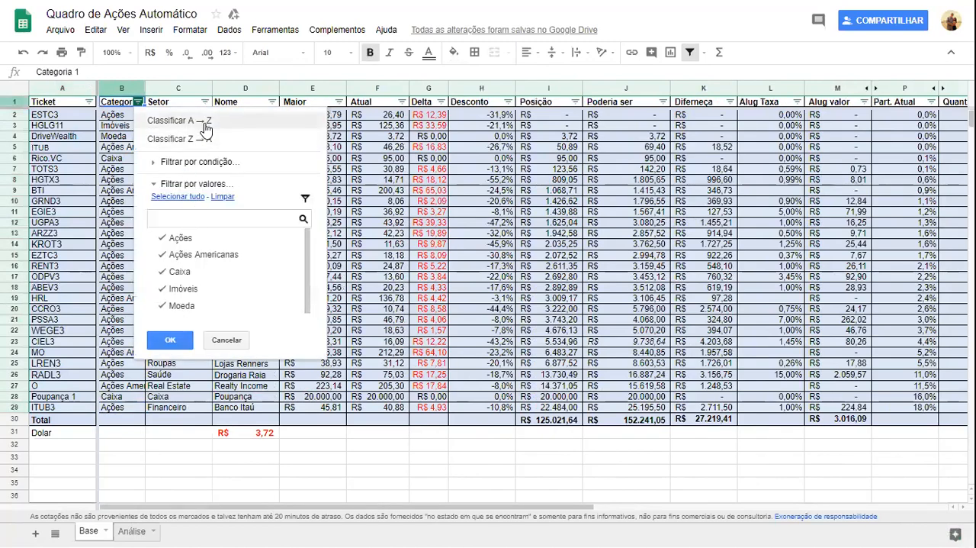
{"action": "left_click", "coordinate": [204, 124]}
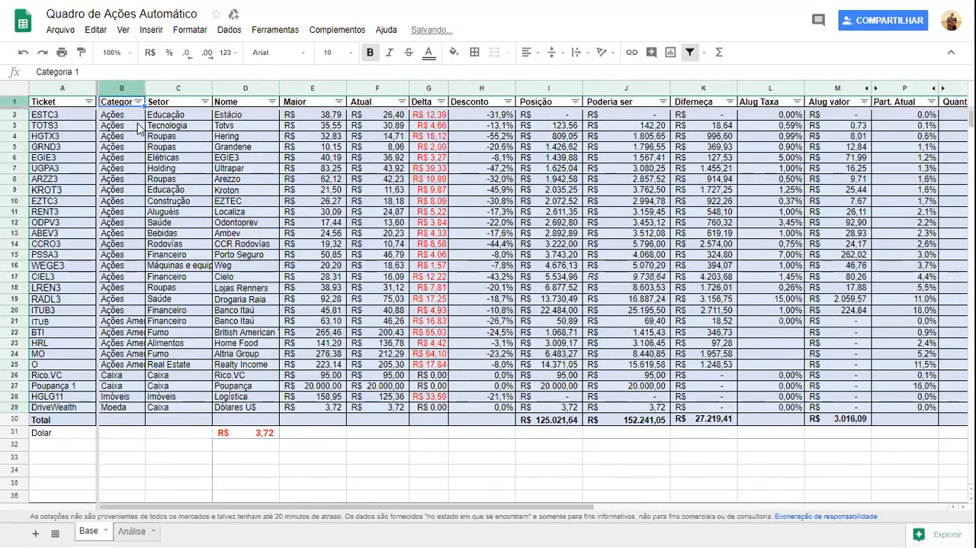
{"action": "left_click", "coordinate": [141, 321]}
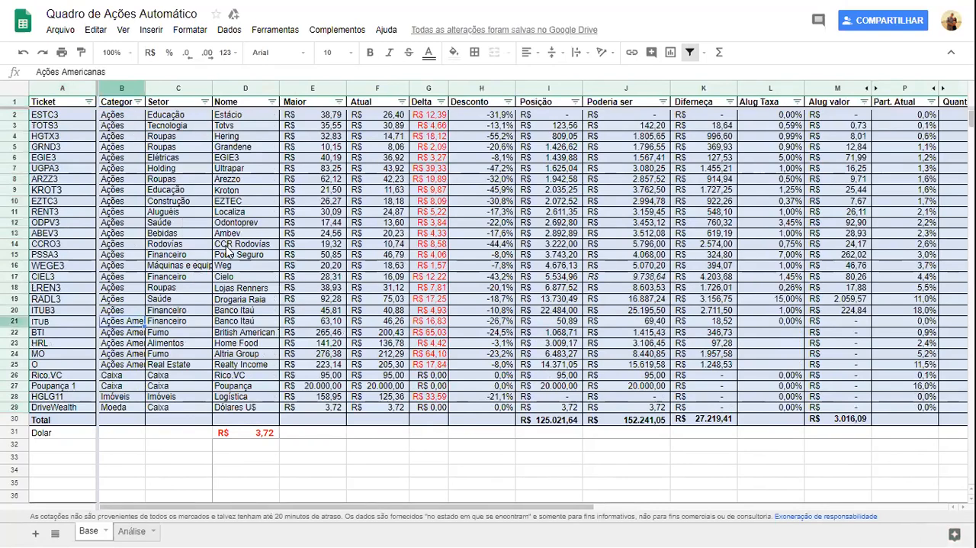
Review the sector and company names of the first American stocks, ITUB and BTI.
{"action": "key", "text": "Right"}
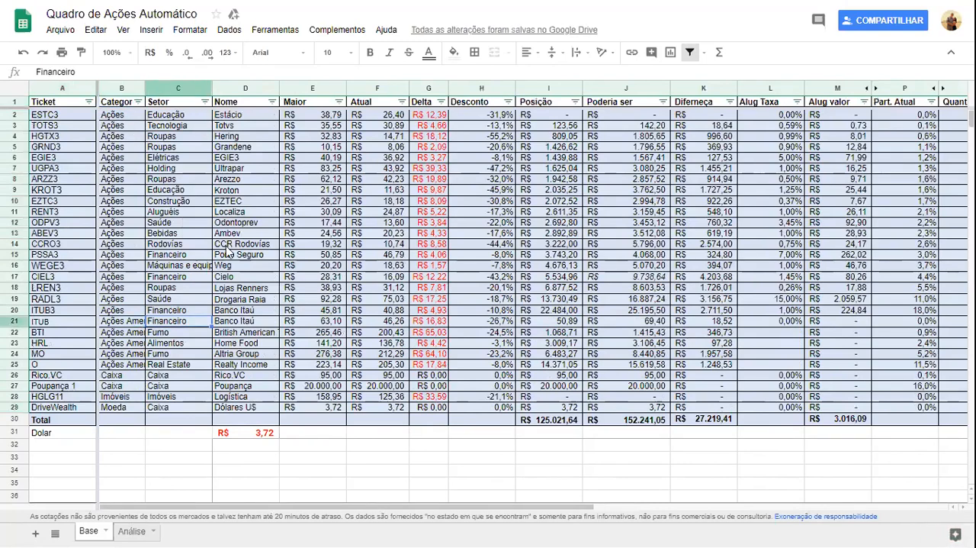
{"action": "key", "text": "Right"}
{"action": "key", "text": "Down"}
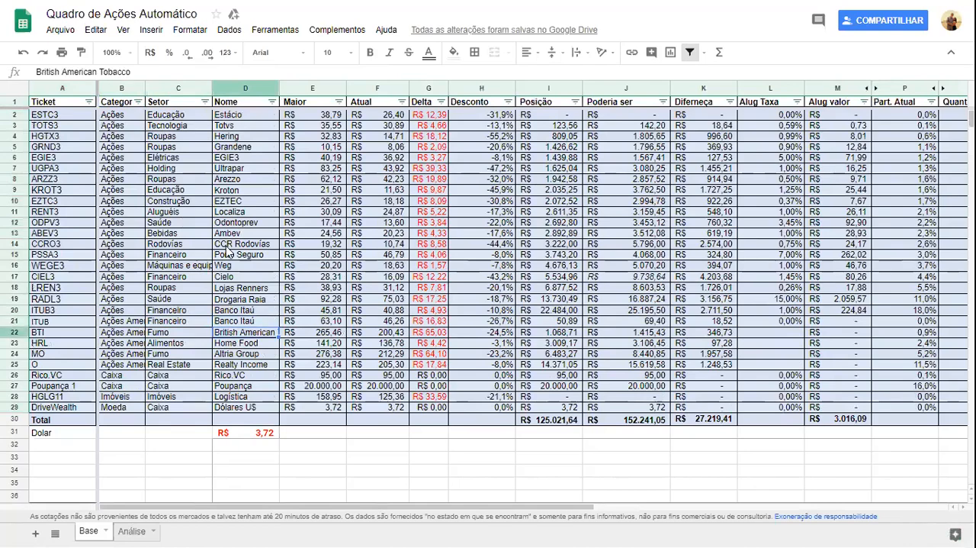
Correct the Nome of the HRL holding to Homel Foods.
{"action": "key", "text": "Down"}
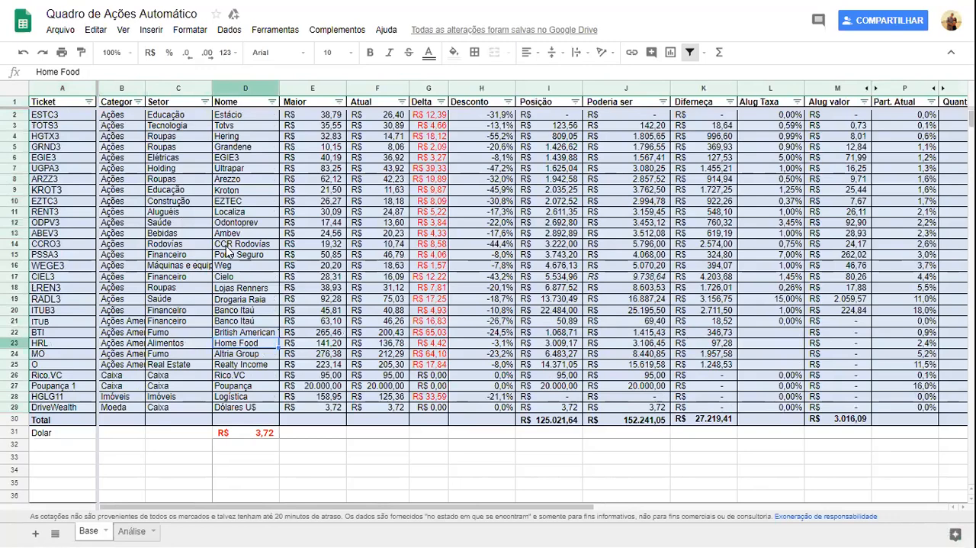
{"action": "key", "text": "Return"}
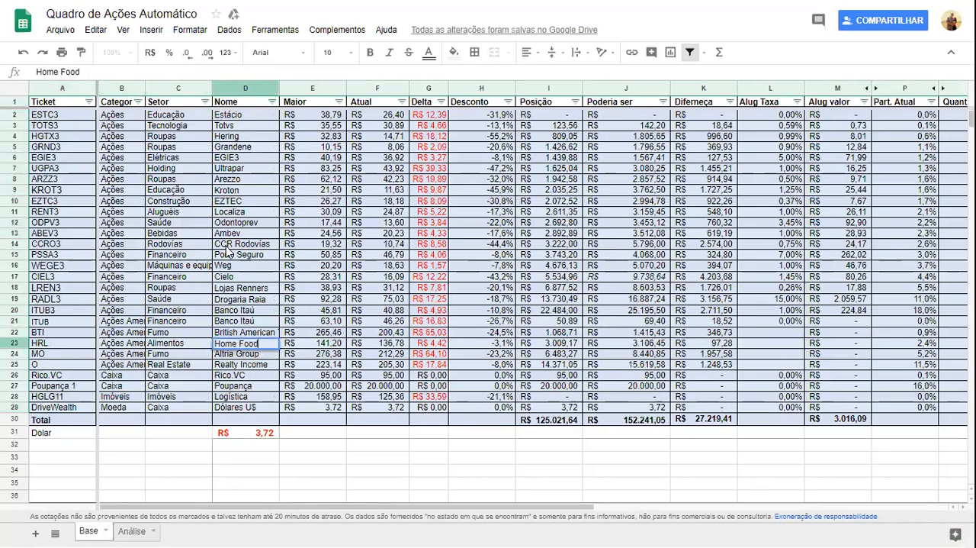
{"action": "key", "text": "Left"}
{"action": "key", "text": "Left"}
{"action": "key", "text": "Left"}
{"action": "type", "text": "l"}
{"action": "key", "text": "Return"}
{"action": "key", "text": "Up"}
{"action": "key", "text": "Return"}
{"action": "type", "text": "s"}
{"action": "key", "text": "Return"}
Examine the Maior formula of Realty Income and its reference to the dollar rate, leaving it unedited.
{"action": "key", "text": "Down"}
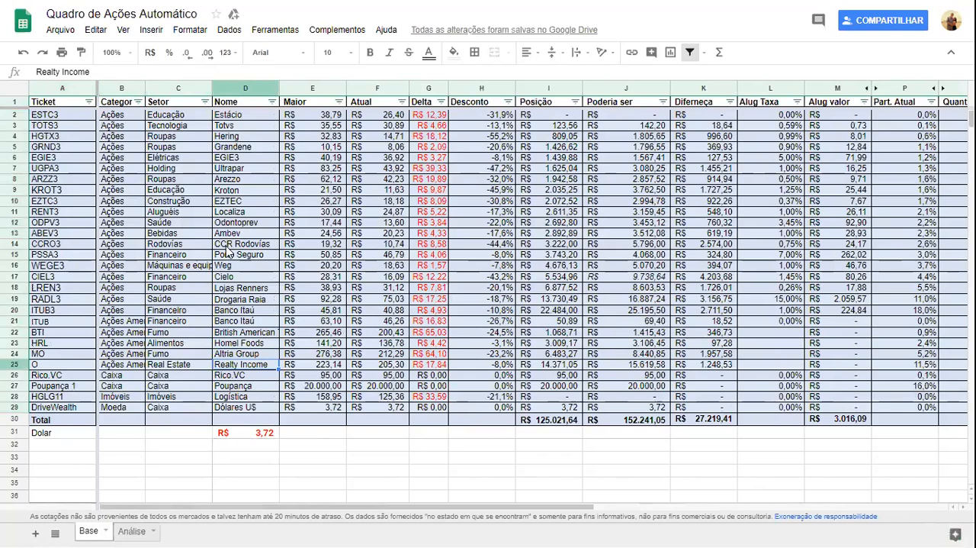
{"action": "key", "text": "Right"}
{"action": "key", "text": "Left"}
{"action": "key", "text": "Right"}
{"action": "key", "text": "Left"}
{"action": "key", "text": "Right"}
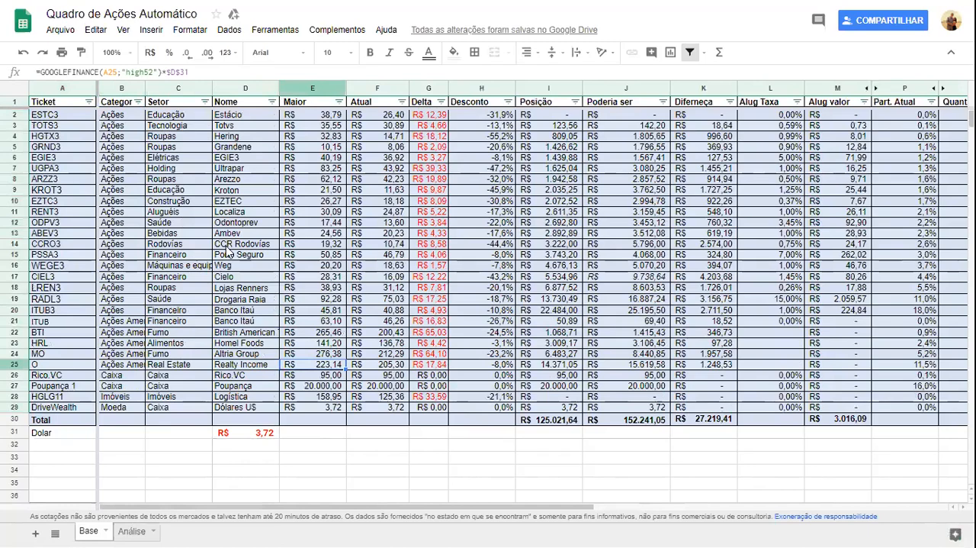
{"action": "key", "text": "F2"}
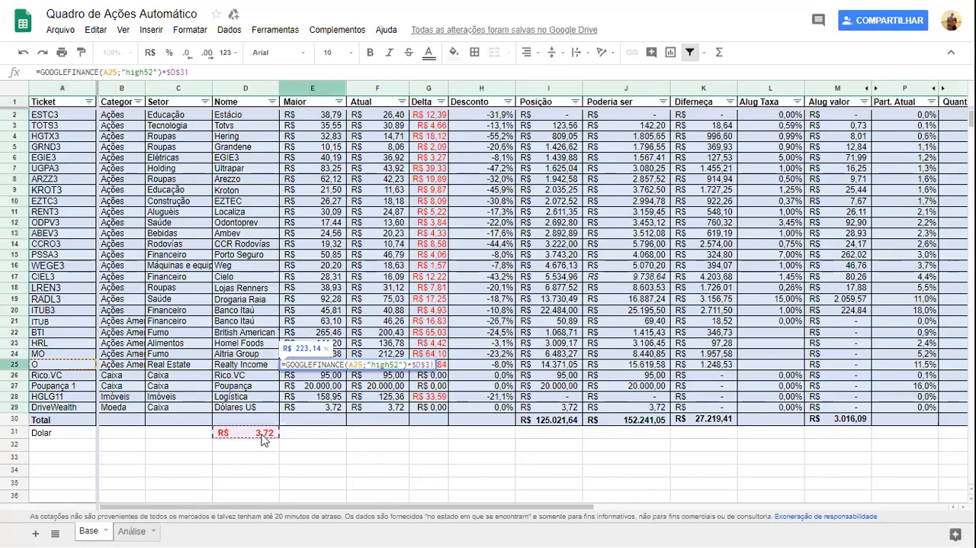
{"action": "key", "text": "Escape"}
{"action": "key", "text": "Left"}
{"action": "key", "text": "Right"}
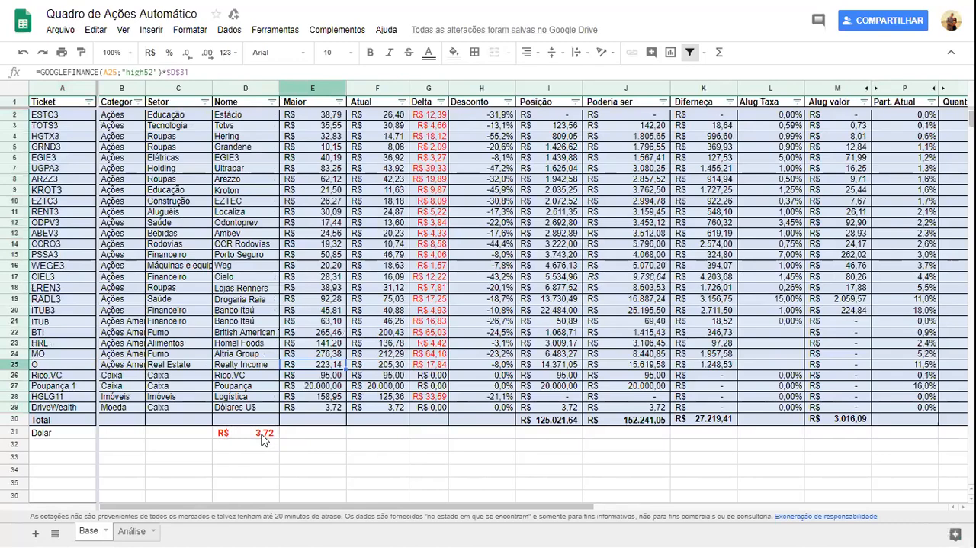
Examine the Atual formula of Realty Income and how it multiplies the price by the dollar rate.
{"action": "key", "text": "Right"}
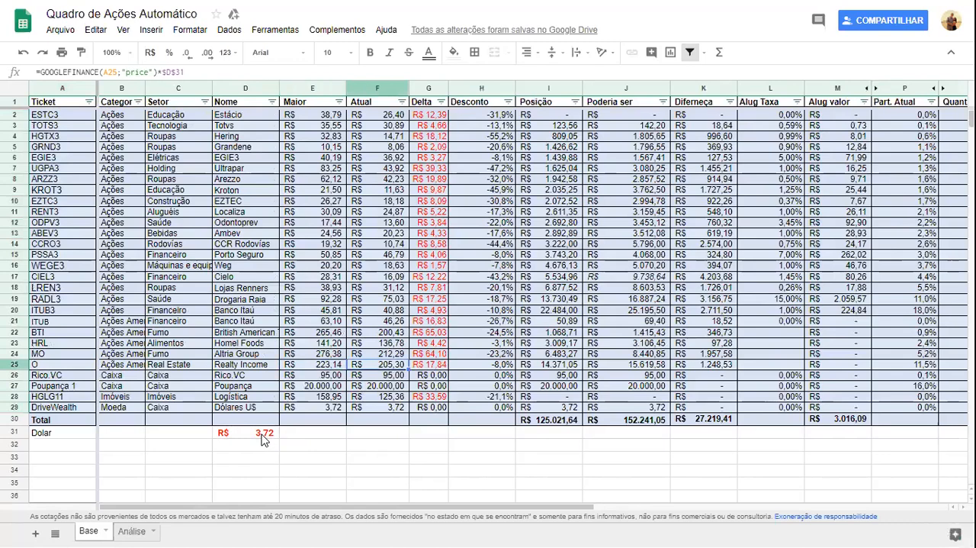
{"action": "key", "text": "F2"}
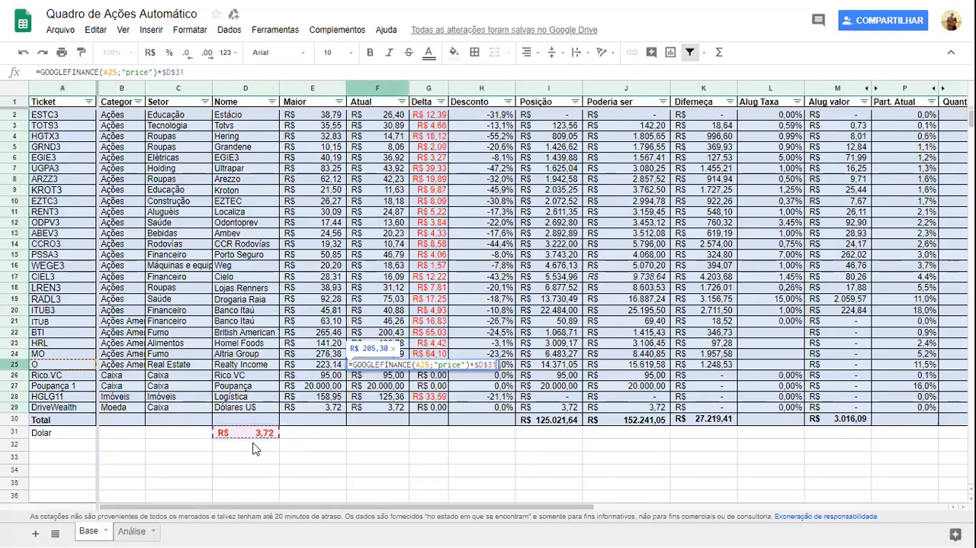
{"action": "key", "text": "Return"}
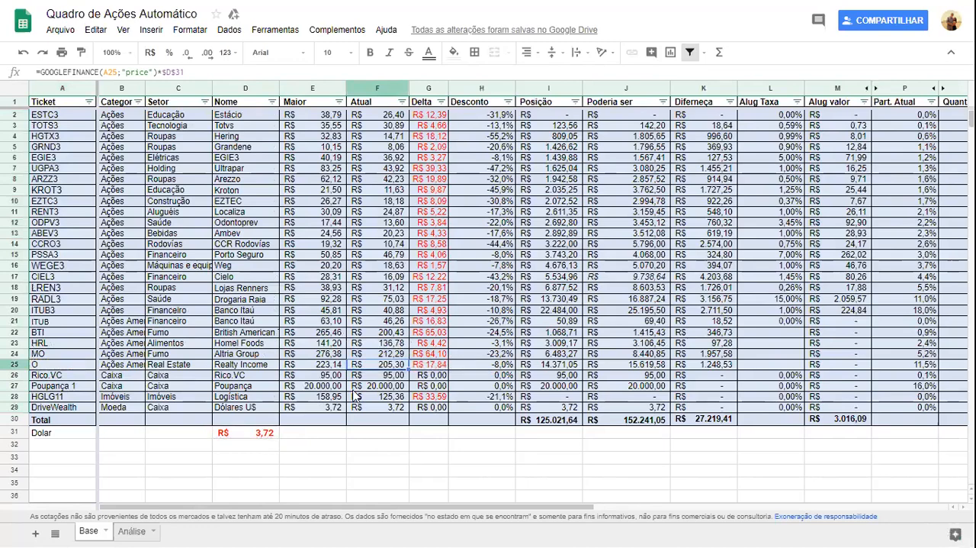
Examine the currency formula that supplies the Dolar rate below the Total row.
{"action": "key", "text": "Down"}
{"action": "key", "text": "Down"}
{"action": "key", "text": "Down"}
{"action": "key", "text": "Down"}
{"action": "key", "text": "Down"}
{"action": "key", "text": "Down"}
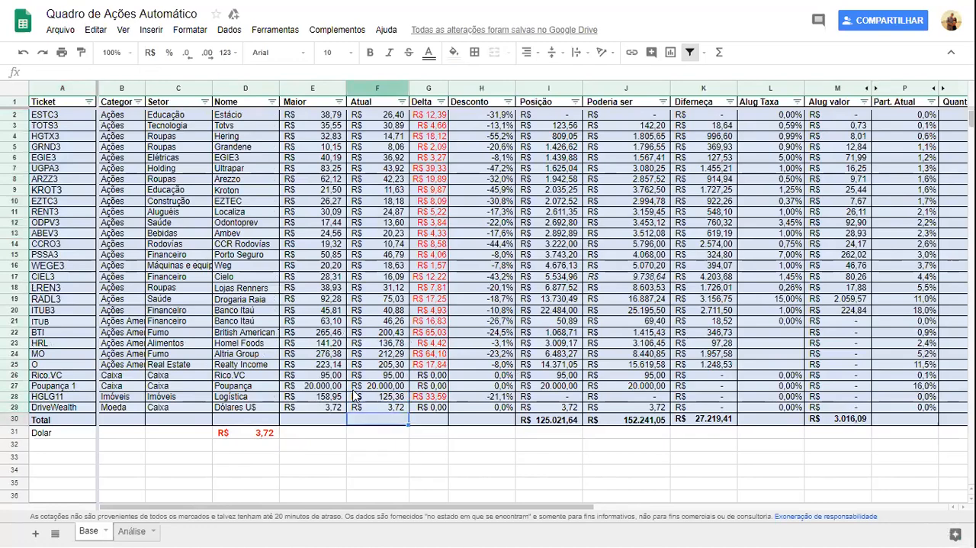
{"action": "key", "text": "Left"}
{"action": "key", "text": "Left"}
{"action": "key", "text": "Return"}
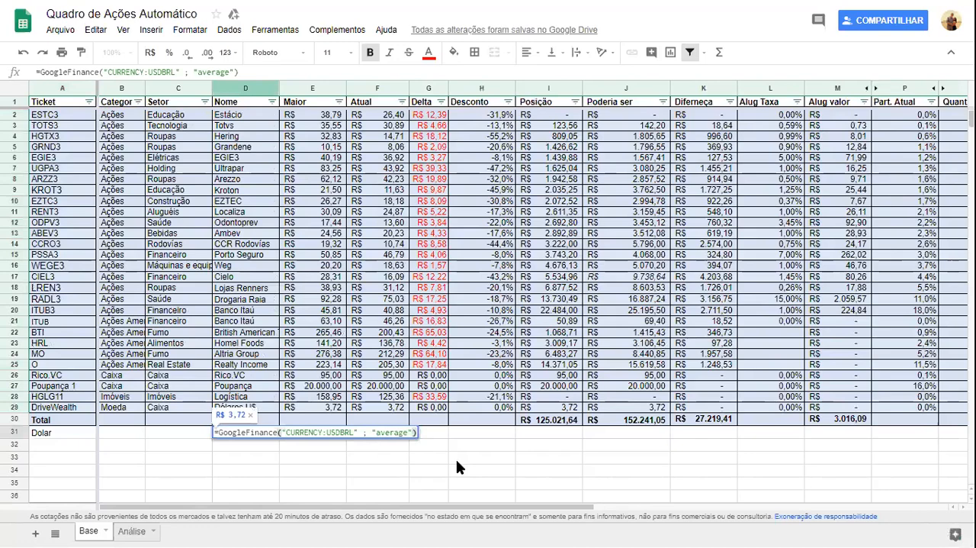
{"action": "key", "text": "Return"}
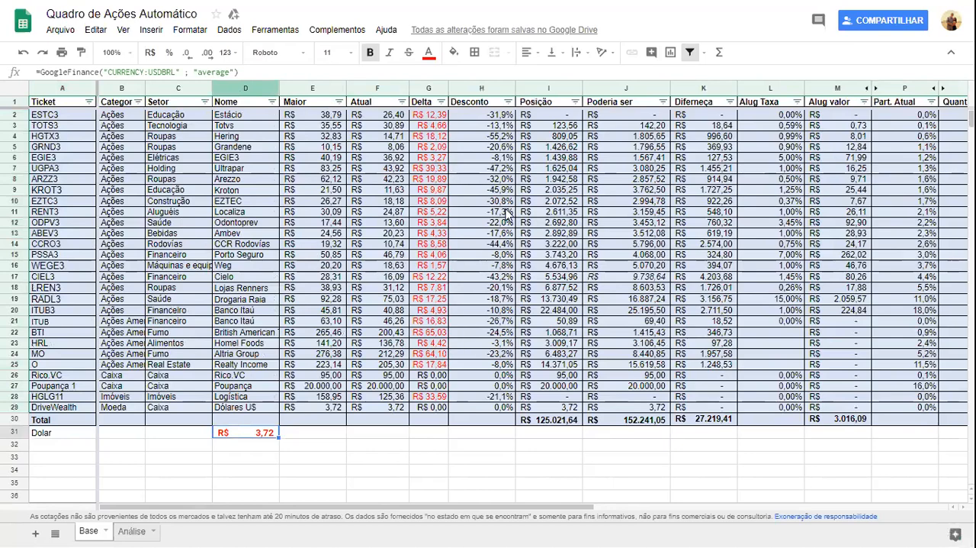
Compare the Posição total with the individual positions, including those of ITUB3 and Realty Income.
{"action": "left_click", "coordinate": [563, 421]}
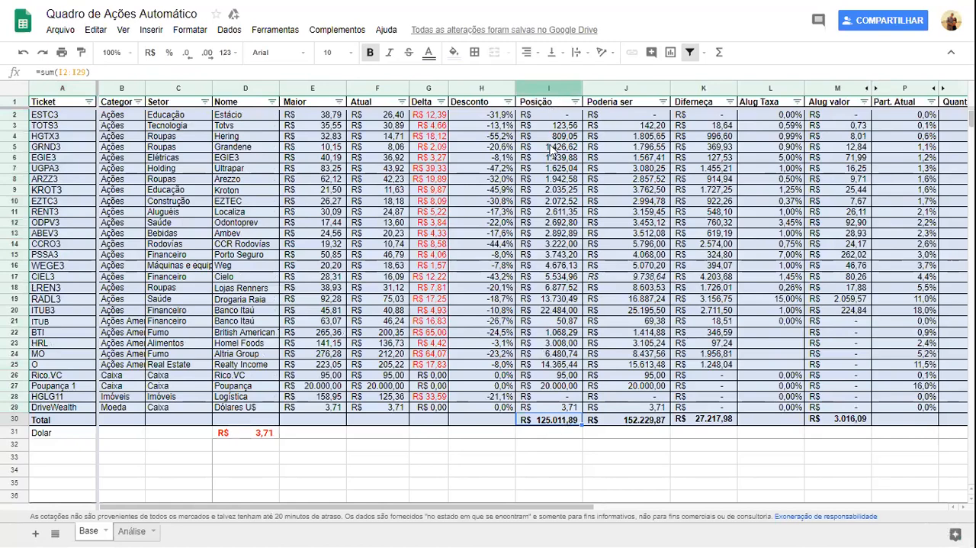
{"action": "left_click", "coordinate": [566, 127]}
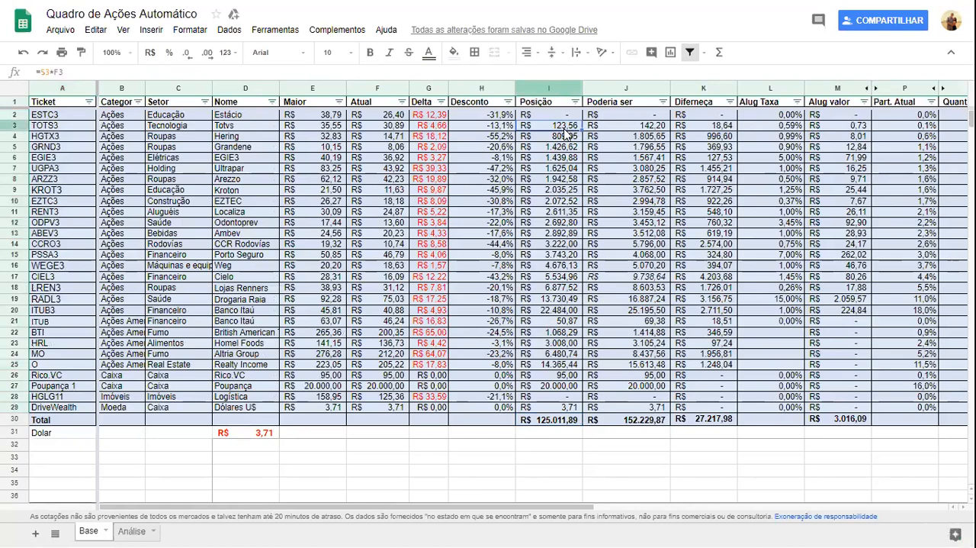
{"action": "left_click", "coordinate": [565, 168]}
{"action": "left_click", "coordinate": [567, 201]}
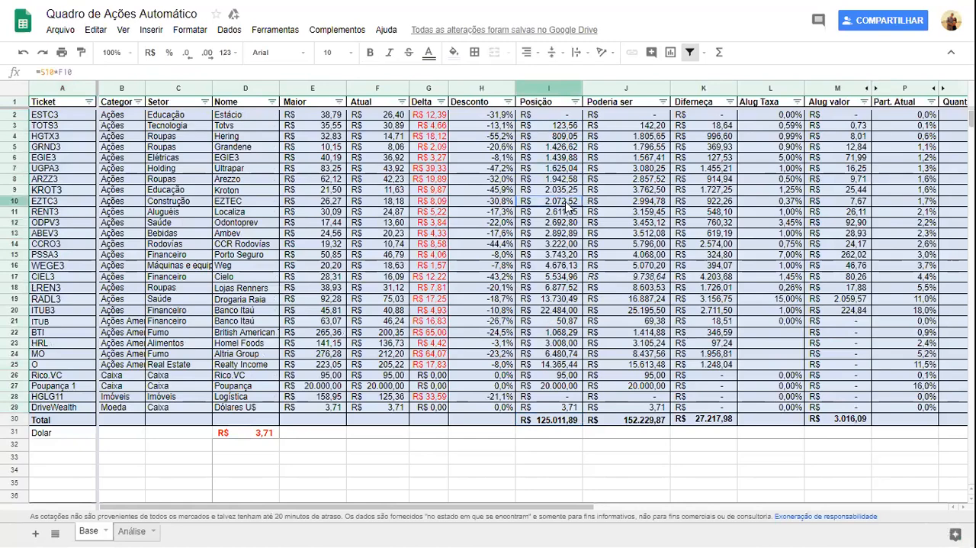
{"action": "left_click", "coordinate": [568, 311]}
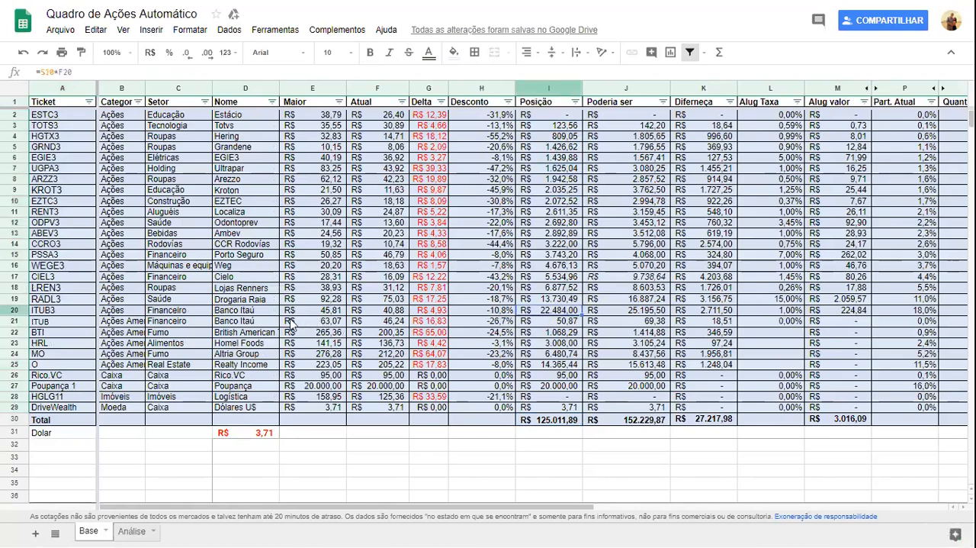
{"action": "left_click", "coordinate": [242, 311]}
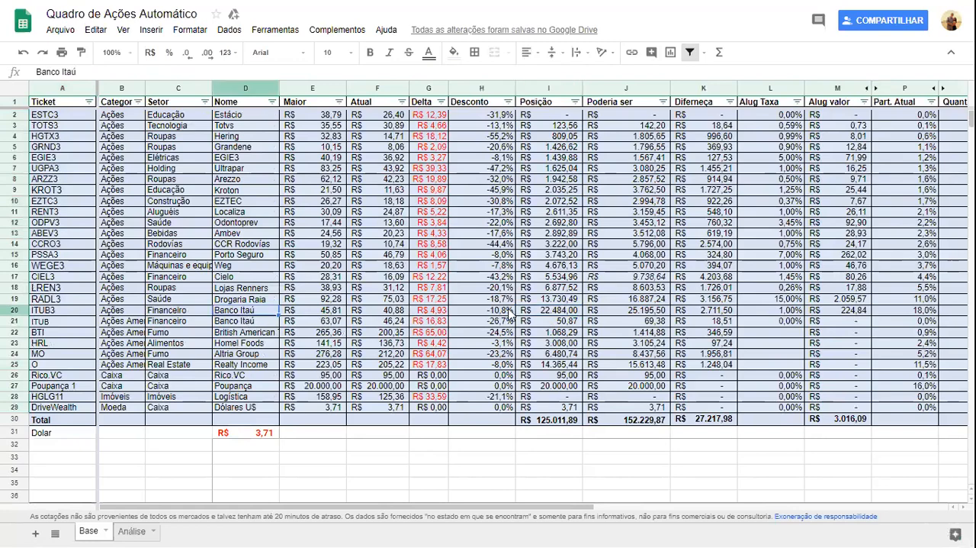
{"action": "left_click", "coordinate": [561, 366]}
{"action": "left_click", "coordinate": [253, 369]}
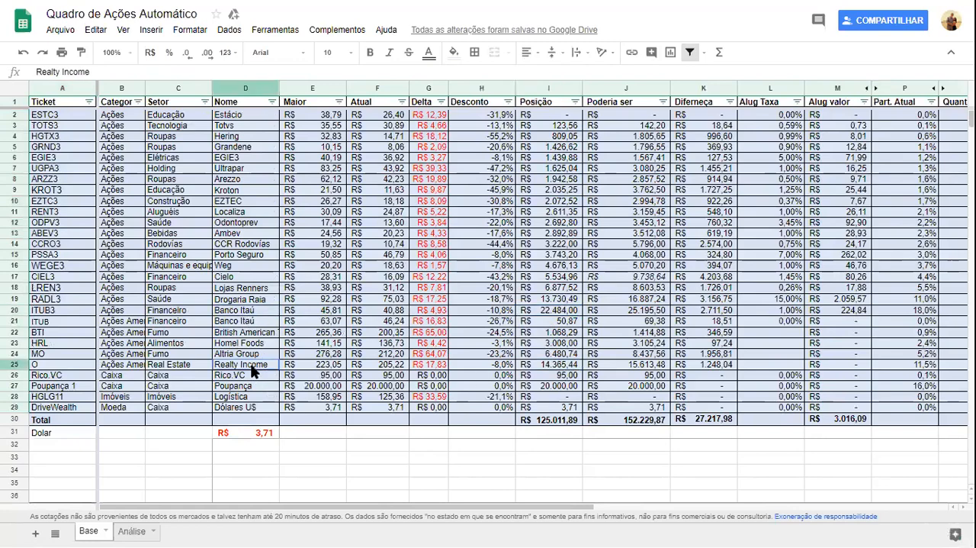
Examine the sum formula in the Total row of the Posição column.
{"action": "left_click", "coordinate": [570, 420]}
{"action": "double_click", "coordinate": [572, 425]}
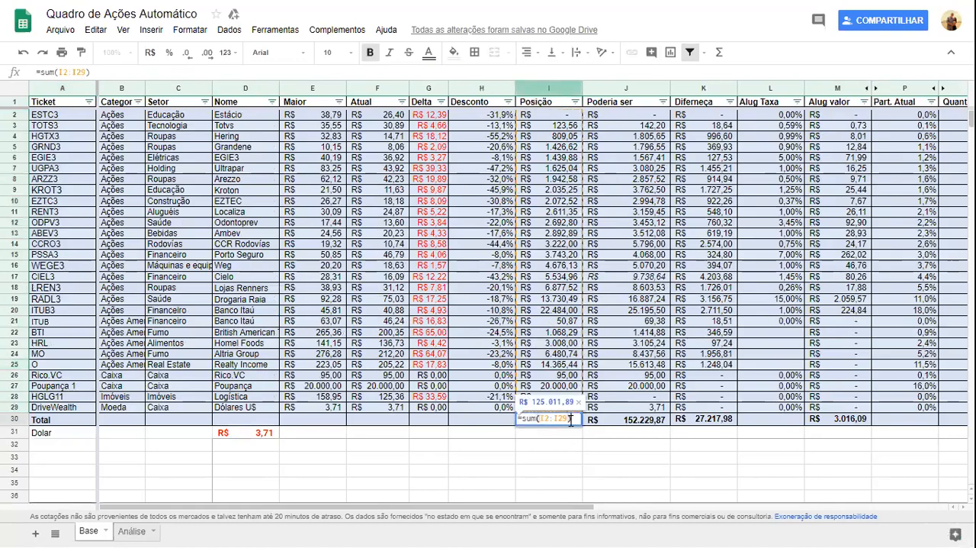
{"action": "key", "text": "Escape"}
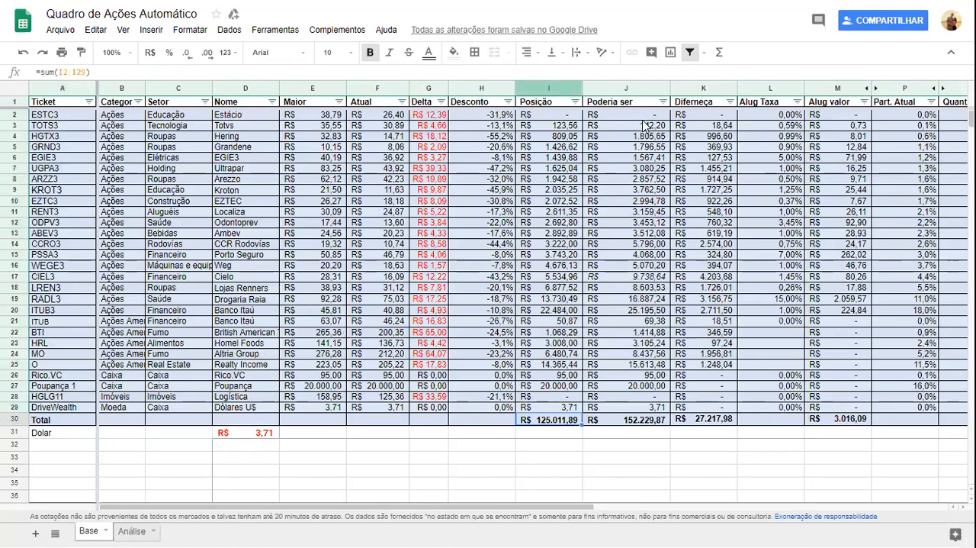
Examine ITUB3's Posição formula and its reference to the Atual price.
{"action": "left_click", "coordinate": [625, 311]}
{"action": "left_click", "coordinate": [576, 313]}
{"action": "double_click", "coordinate": [577, 314]}
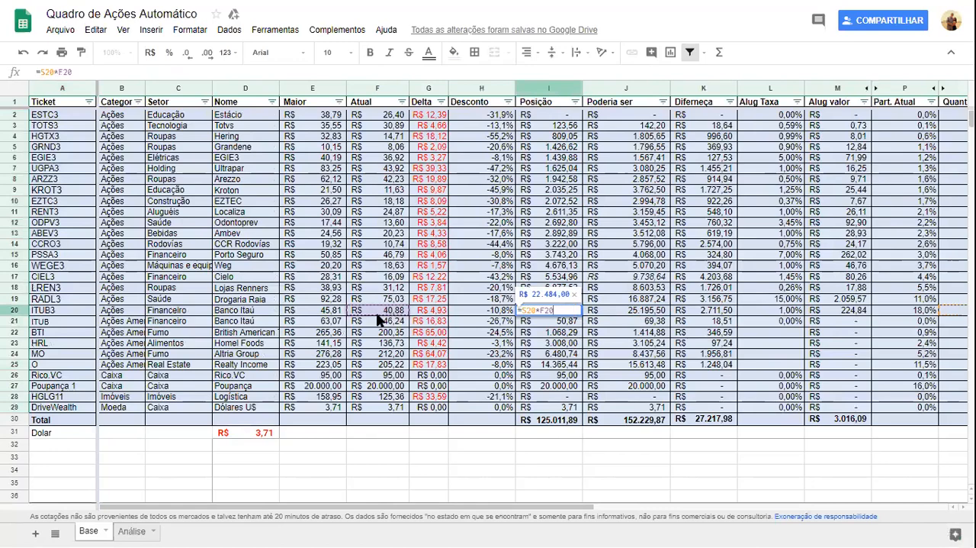
{"action": "key", "text": "Escape"}
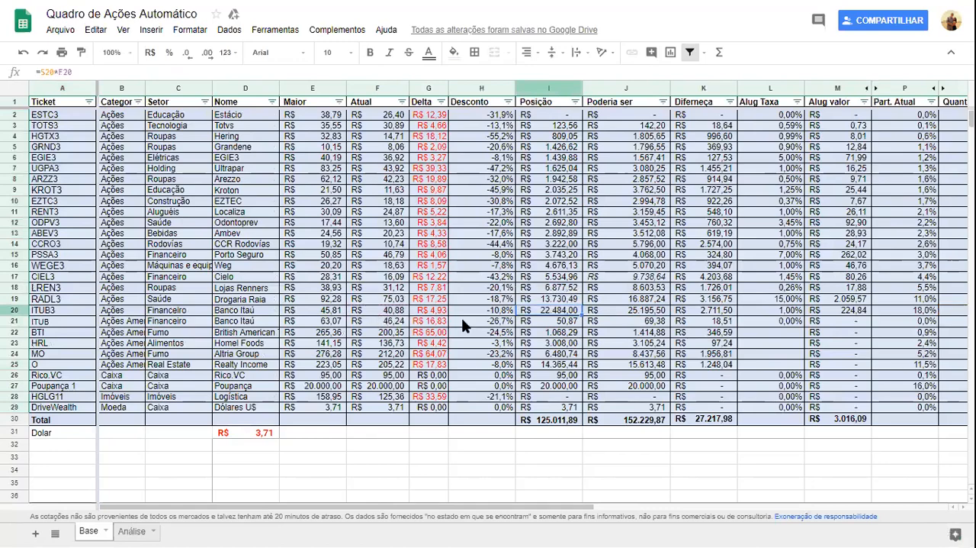
Narrow the Desconto, Categoria, Setor, Part. Atual and Quantidade columns so every cell referenced by ITUB3's Posição formula fits in view.
{"action": "double_click", "coordinate": [535, 313]}
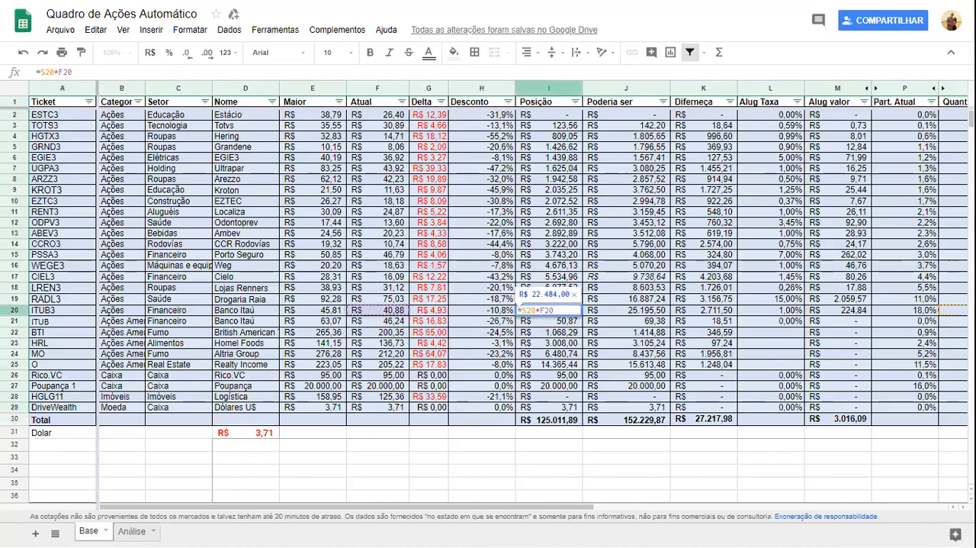
{"action": "left_click_drag", "start_coordinate": [513, 93], "coordinate": [505, 93]}
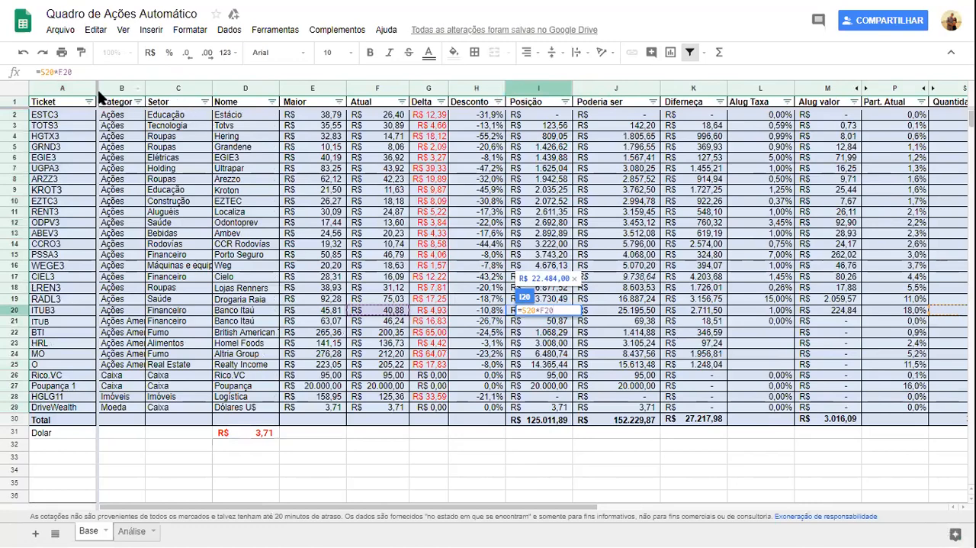
{"action": "left_click_drag", "start_coordinate": [96, 88], "coordinate": [137, 87]}
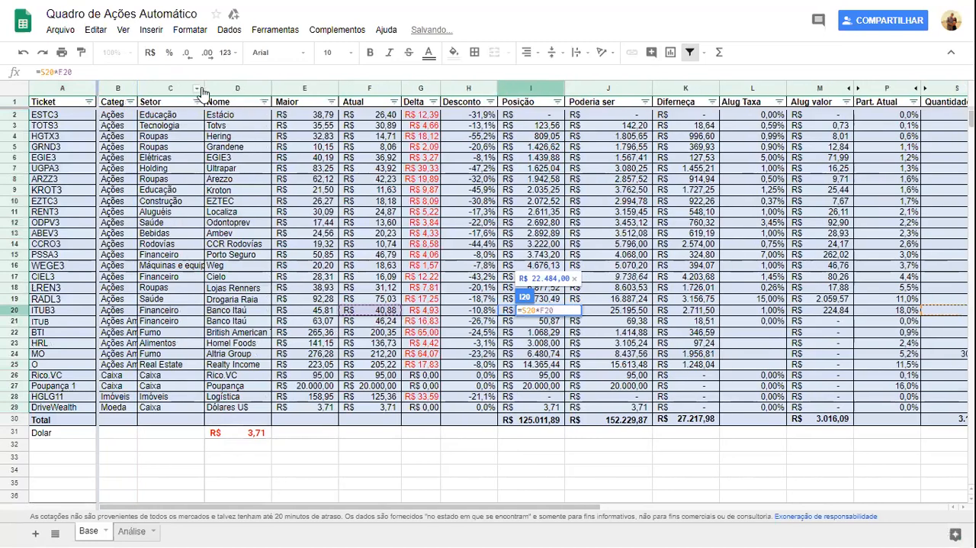
{"action": "left_click_drag", "start_coordinate": [204, 89], "coordinate": [185, 91]}
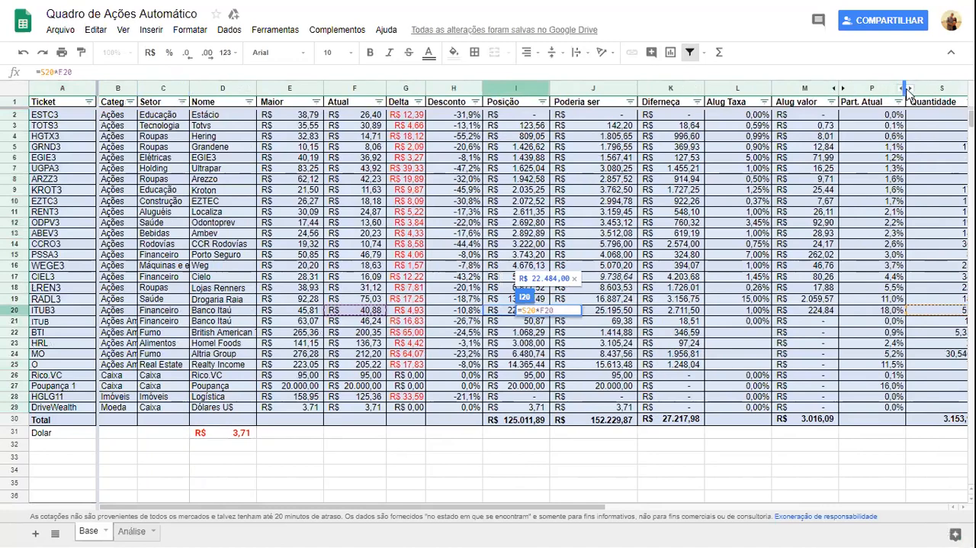
{"action": "left_click_drag", "start_coordinate": [906, 90], "coordinate": [882, 91]}
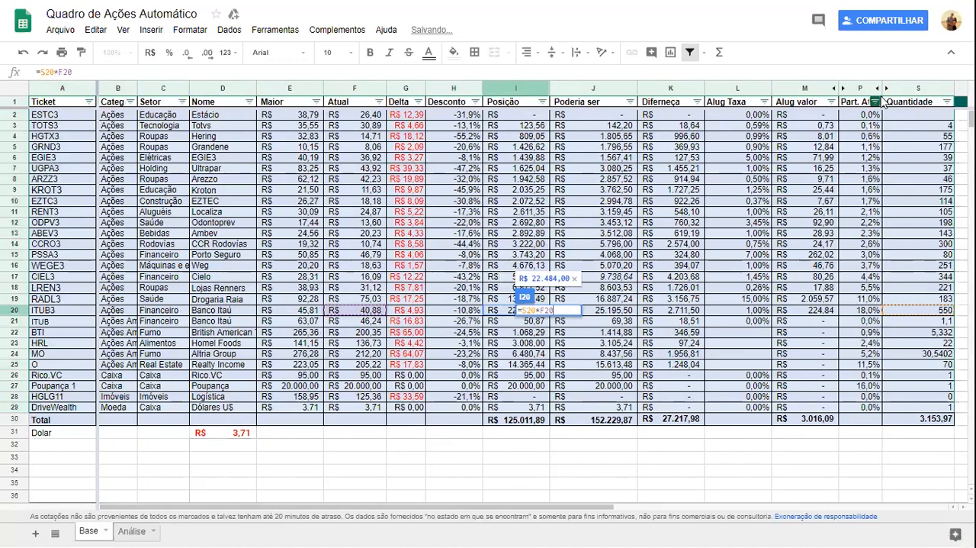
{"action": "left_click_drag", "start_coordinate": [953, 92], "coordinate": [942, 92]}
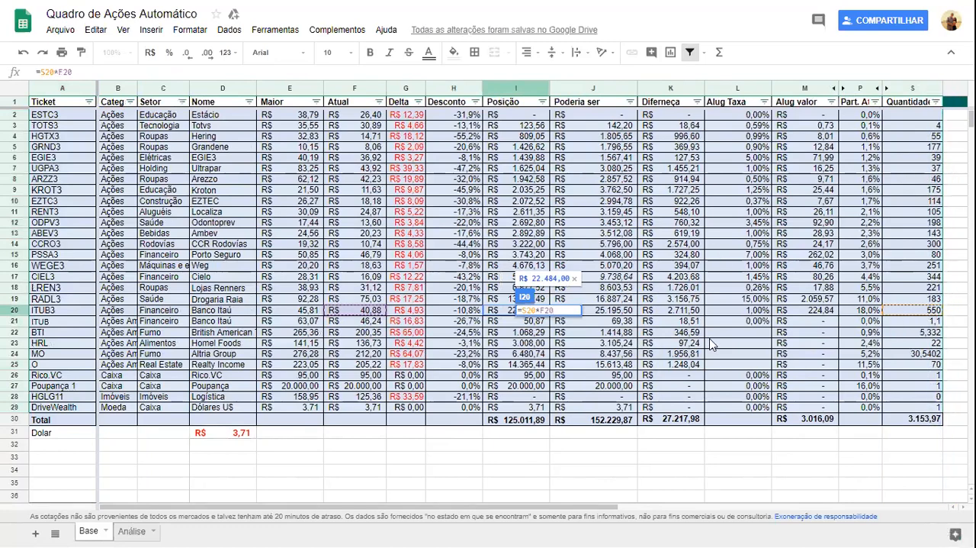
{"action": "key", "text": "Escape"}
Examine ITUB3's Poderia ser formula with its reference to the Maior price, and its Diferença formula.
{"action": "key", "text": "Right"}
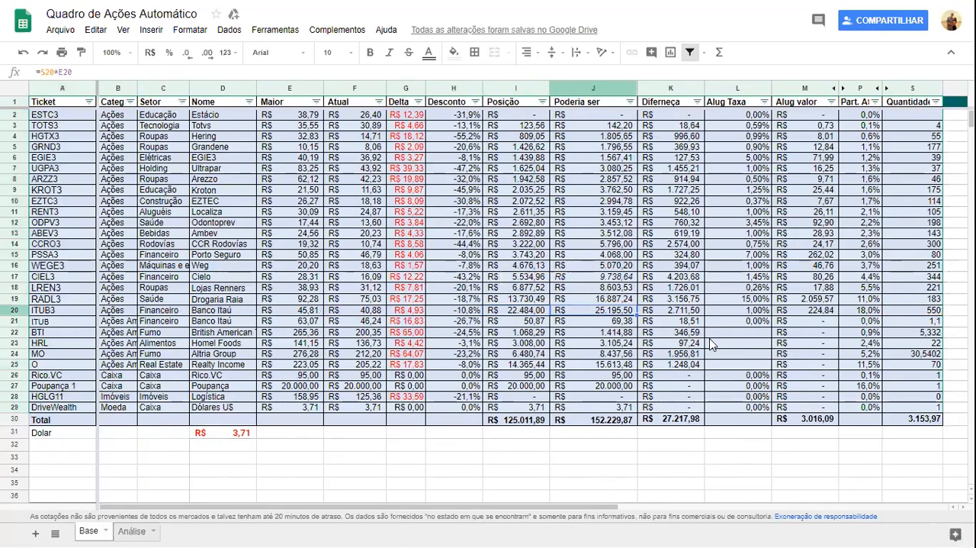
{"action": "key", "text": "Return"}
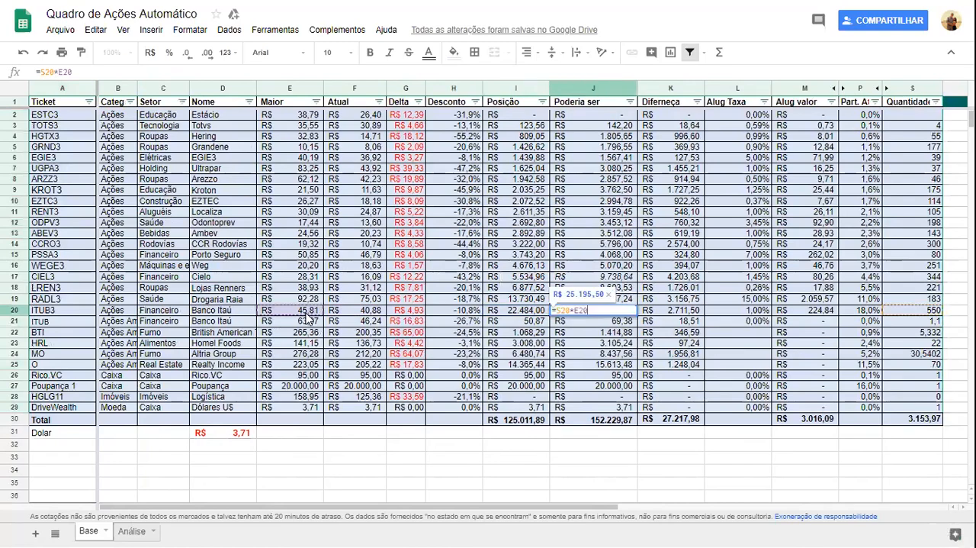
{"action": "key", "text": "Escape"}
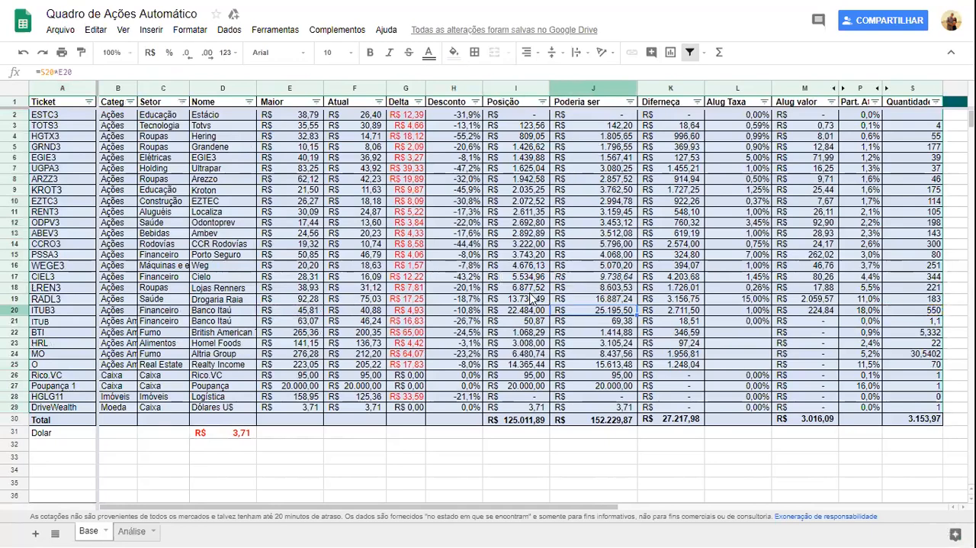
{"action": "left_click", "coordinate": [678, 310]}
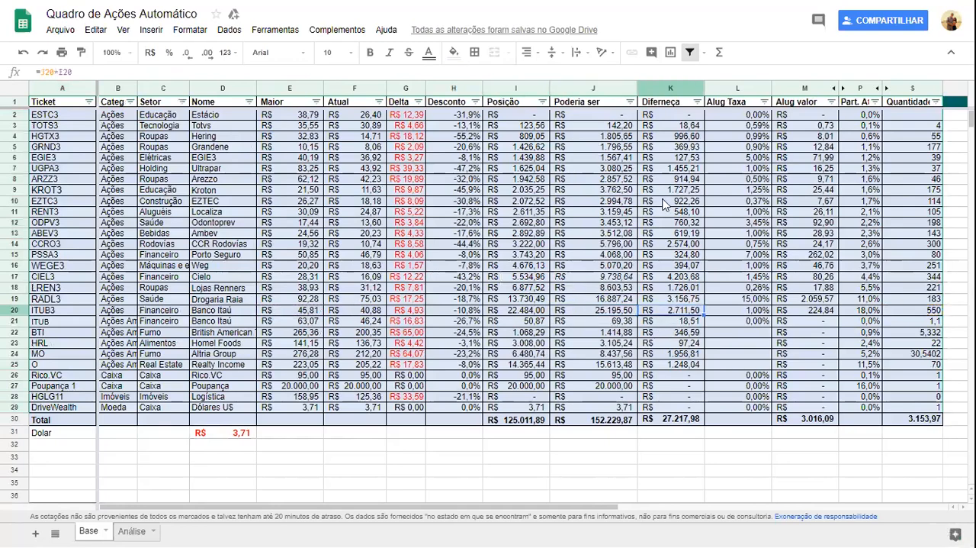
Examine the sum formula in the Total row of the Poderia ser column.
{"action": "left_click", "coordinate": [689, 409]}
{"action": "left_click", "coordinate": [620, 426]}
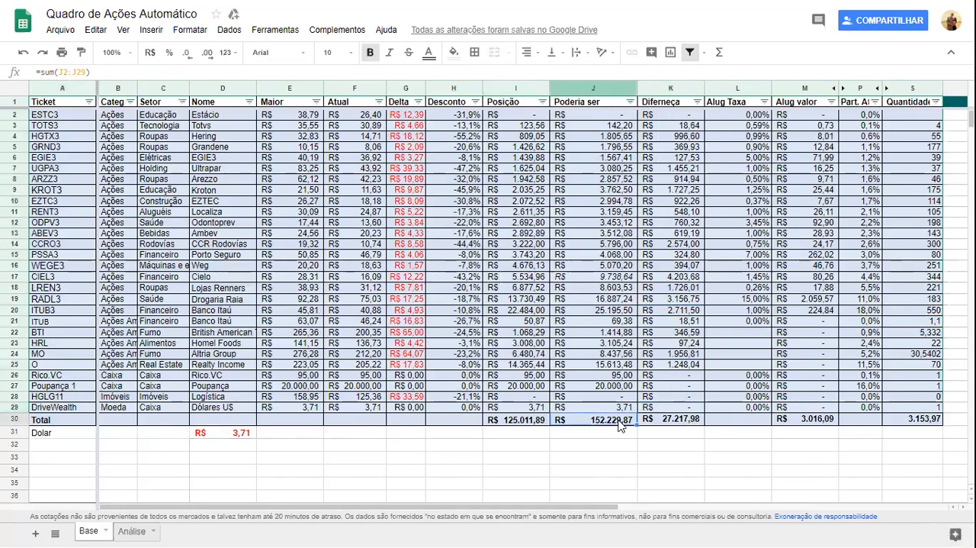
{"action": "key", "text": "Return"}
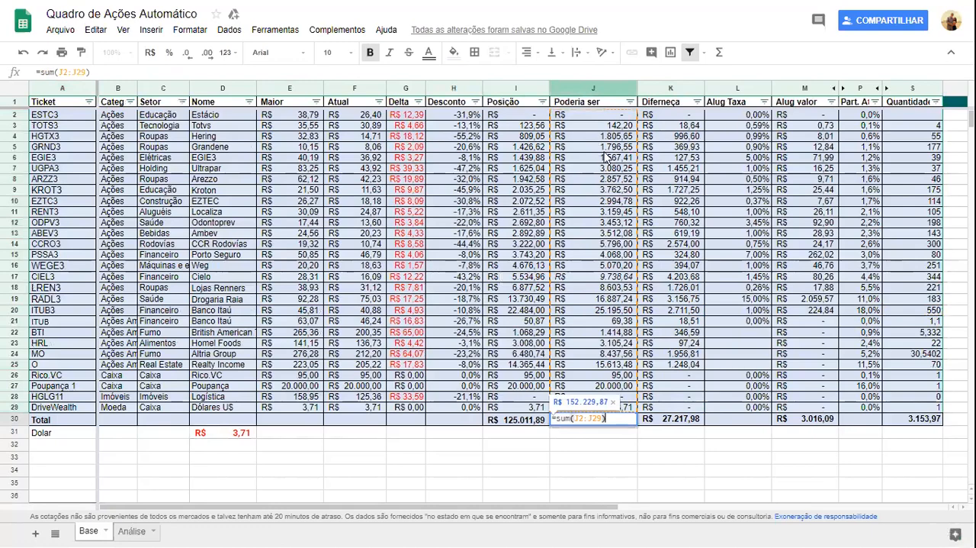
{"action": "key", "text": "Escape"}
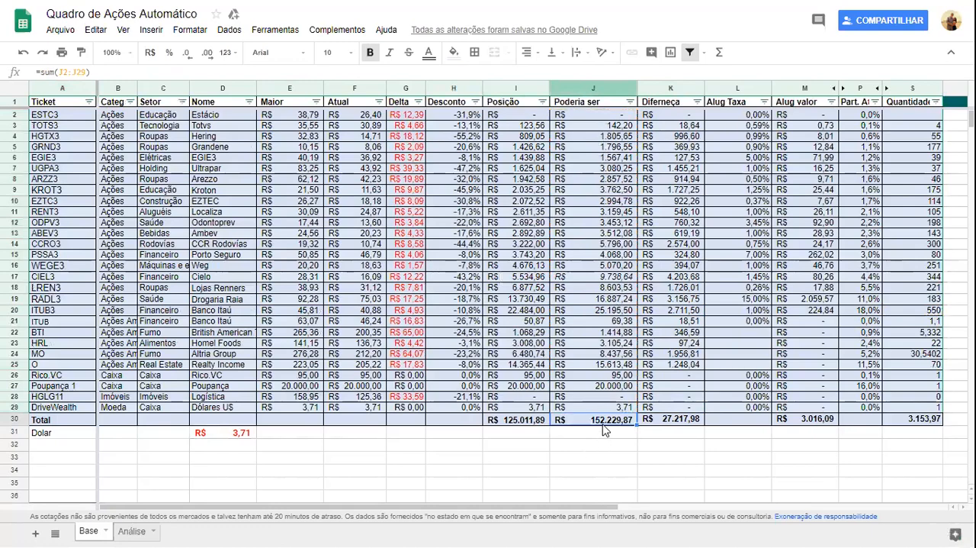
Examine the Diferença formula in the Total row and its references to the Posição and Poderia ser totals.
{"action": "left_click", "coordinate": [671, 424]}
{"action": "double_click", "coordinate": [671, 423]}
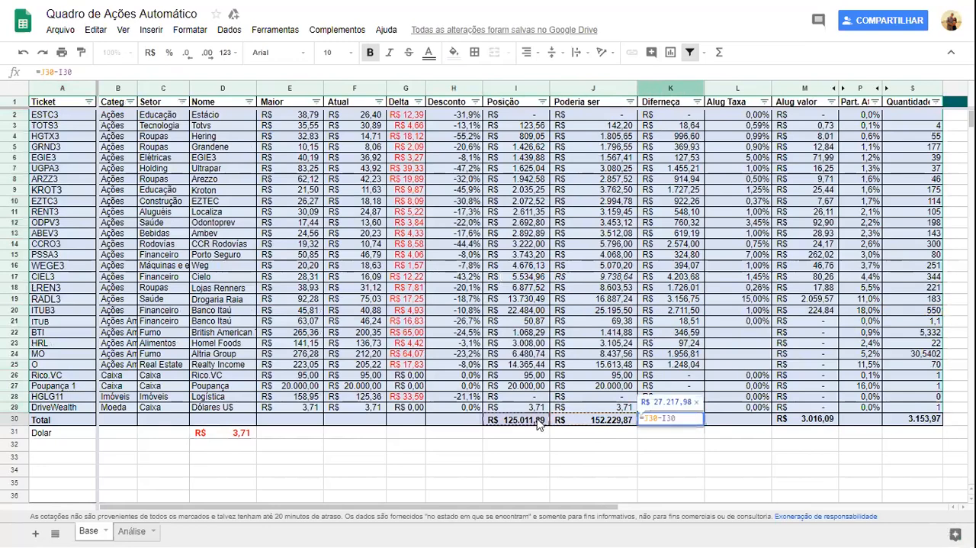
{"action": "key", "text": "Escape"}
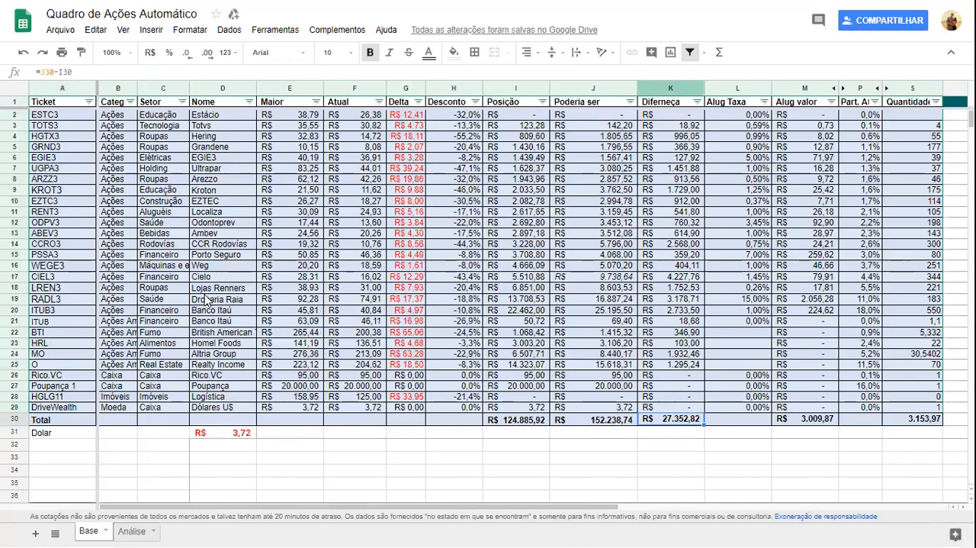
Review the portfolio distribution by Nome in the Análise sheet's first pivot table and pie chart.
{"action": "left_click", "coordinate": [133, 530]}
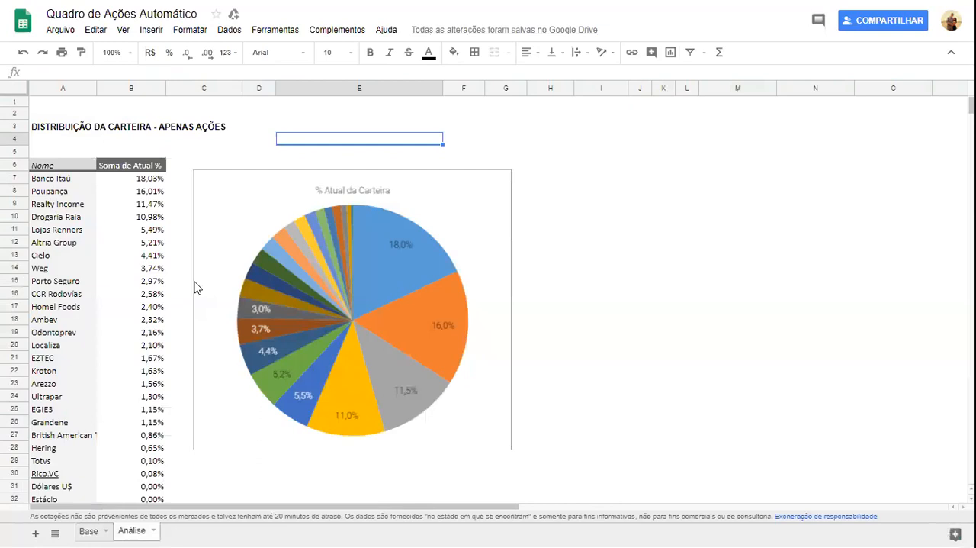
{"action": "left_click", "coordinate": [160, 179]}
{"action": "key", "text": "Down"}
{"action": "key", "text": "Down"}
{"action": "key", "text": "Down"}
{"action": "key", "text": "Down"}
{"action": "key", "text": "Down"}
{"action": "key", "text": "Down"}
{"action": "key", "text": "Down"}
{"action": "key", "text": "Down"}
{"action": "key", "text": "Down"}
{"action": "key", "text": "Down"}
{"action": "key", "text": "Down"}
{"action": "key", "text": "Down"}
{"action": "key", "text": "Down"}
{"action": "key", "text": "Down"}
{"action": "key", "text": "Down"}
{"action": "key", "text": "Down"}
{"action": "key", "text": "Down"}
{"action": "key", "text": "Down"}
{"action": "key", "text": "Down"}
{"action": "key", "text": "Down"}
{"action": "key", "text": "Down"}
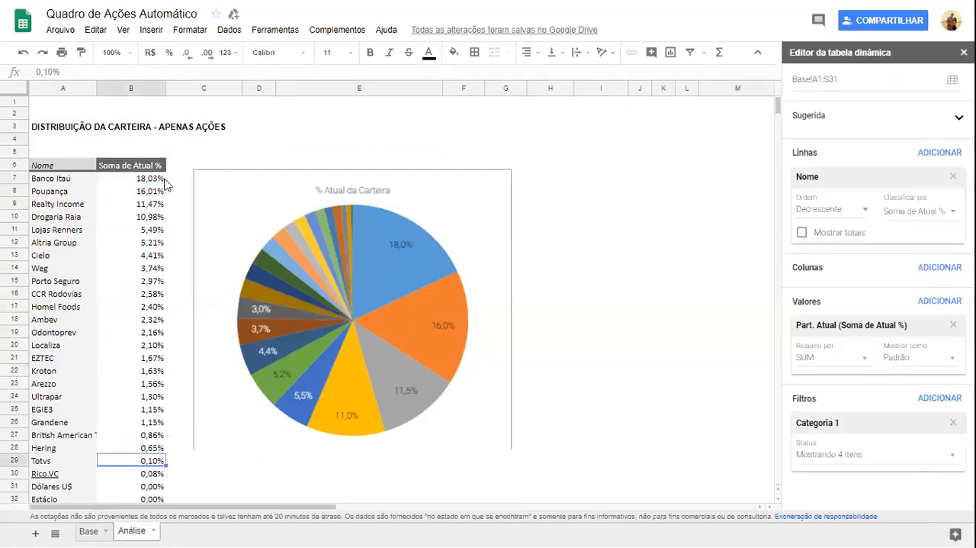
{"action": "key", "text": "Down"}
{"action": "key", "text": "Down"}
{"action": "key", "text": "Down"}
{"action": "key", "text": "Down"}
{"action": "key", "text": "Down"}
{"action": "key", "text": "Down"}
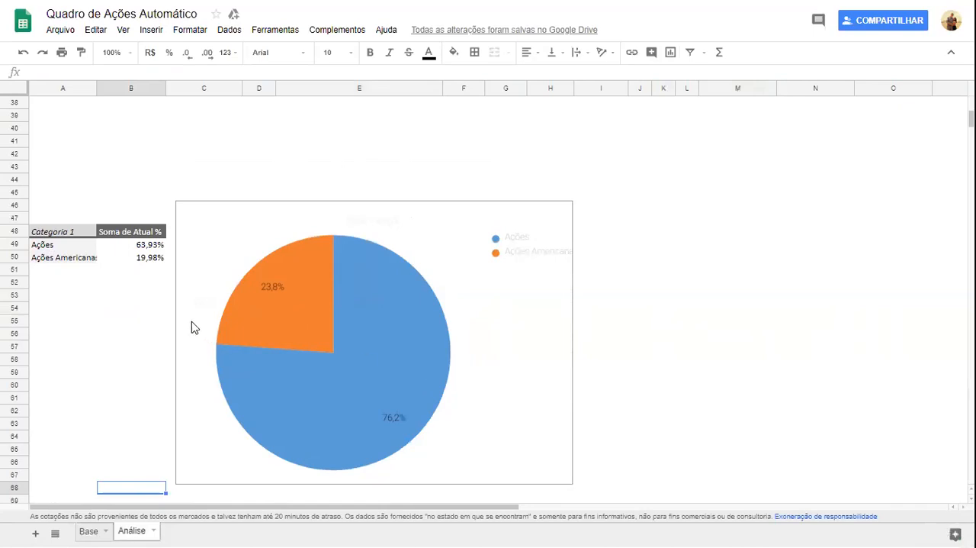
Review the Categoria 1 pivot table and its pie chart comparing Ações with Ações Americanas.
{"action": "left_click", "coordinate": [154, 282]}
{"action": "key", "text": "Down"}
{"action": "key", "text": "Down"}
{"action": "key", "text": "Down"}
{"action": "key", "text": "Down"}
{"action": "key", "text": "Down"}
{"action": "key", "text": "Down"}
{"action": "key", "text": "Down"}
{"action": "key", "text": "Down"}
{"action": "key", "text": "Down"}
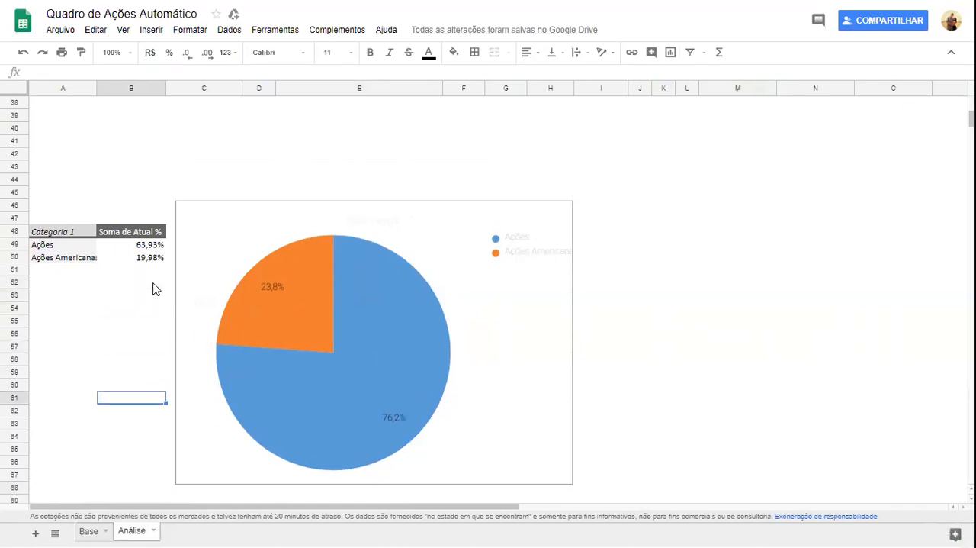
Review the pivot table of holdings by Nome and the column chart beside it, below the category chart.
{"action": "key", "text": "Down"}
{"action": "key", "text": "Down"}
{"action": "key", "text": "Down"}
{"action": "key", "text": "Down"}
{"action": "key", "text": "Down"}
{"action": "key", "text": "Down"}
{"action": "key", "text": "Down"}
{"action": "key", "text": "Down"}
{"action": "key", "text": "Down"}
{"action": "key", "text": "Down"}
{"action": "key", "text": "Down"}
{"action": "key", "text": "Down"}
{"action": "key", "text": "Down"}
{"action": "key", "text": "Down"}
{"action": "key", "text": "Down"}
{"action": "key", "text": "Down"}
{"action": "key", "text": "Down"}
{"action": "key", "text": "Down"}
{"action": "key", "text": "Down"}
{"action": "key", "text": "Down"}
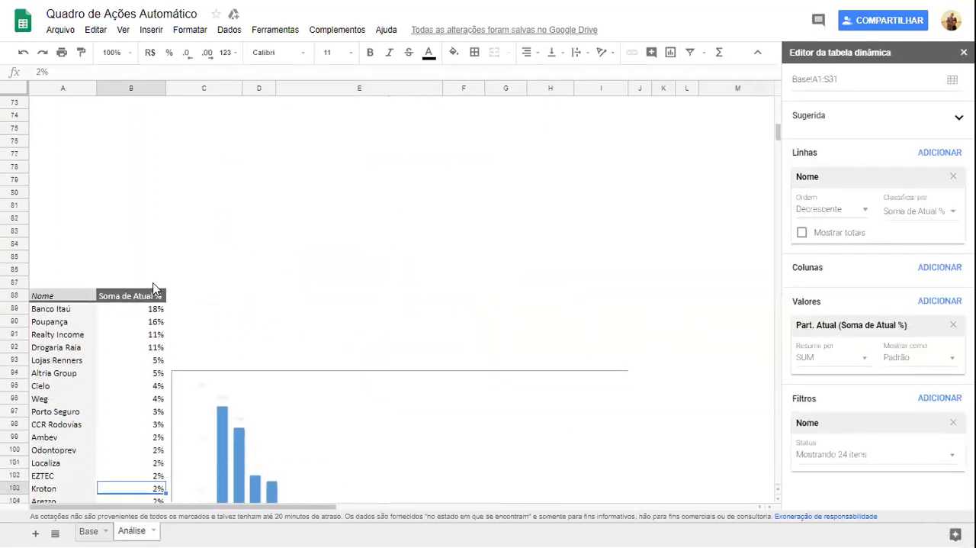
{"action": "key", "text": "Down"}
{"action": "key", "text": "Down"}
{"action": "key", "text": "Down"}
{"action": "key", "text": "Down"}
{"action": "key", "text": "Down"}
{"action": "key", "text": "Down"}
{"action": "key", "text": "Down"}
{"action": "key", "text": "Down"}
{"action": "key", "text": "Down"}
{"action": "key", "text": "Down"}
{"action": "key", "text": "Down"}
{"action": "key", "text": "Down"}
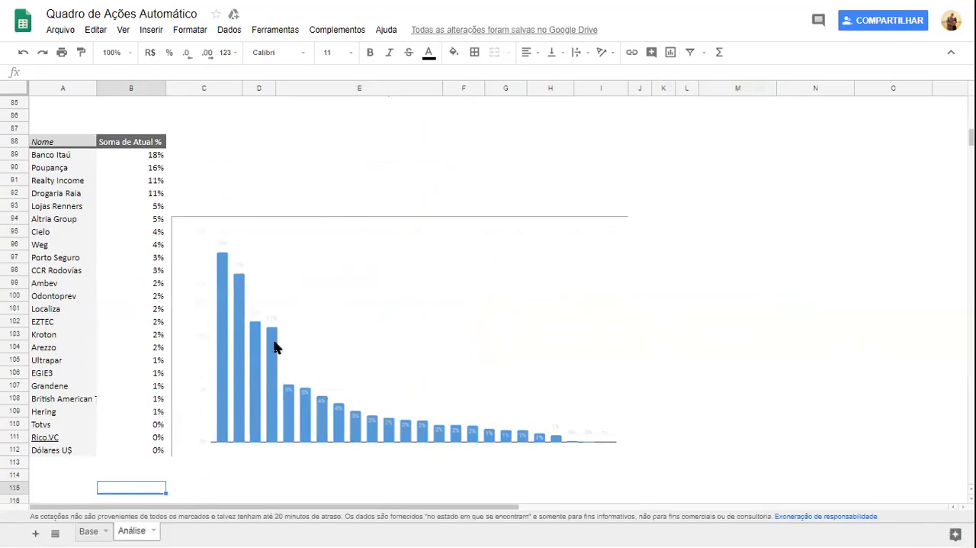
Select the shares from Banco Itaú through Drogaria Raia in the lower pivot table to check their combined weight.
{"action": "left_click", "coordinate": [154, 157]}
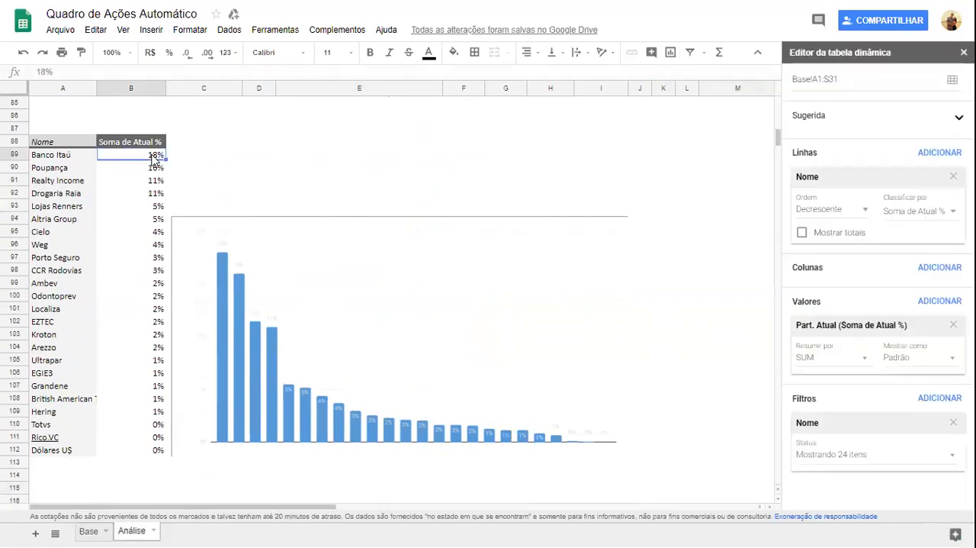
{"action": "key", "text": "shift+Down"}
{"action": "key", "text": "shift+Down"}
{"action": "key", "text": "shift+Down"}
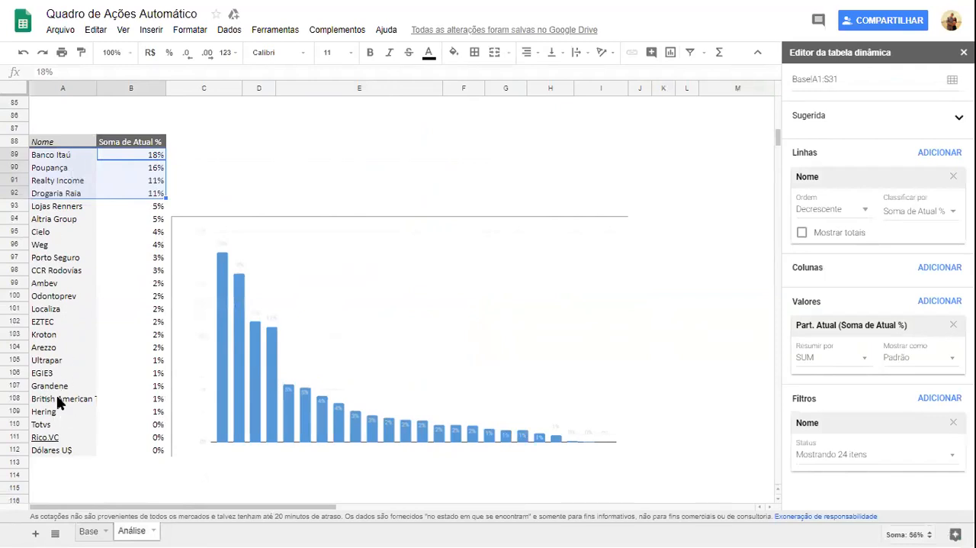
Compare British American Tobacco's share with the larger holdings in the Soma de Atual % column.
{"action": "left_click", "coordinate": [149, 400]}
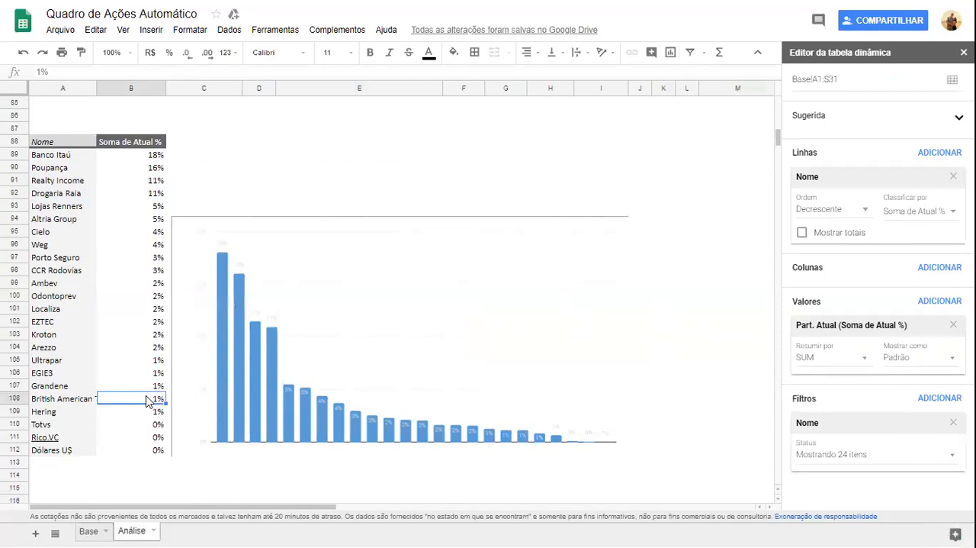
{"action": "left_click", "coordinate": [73, 402]}
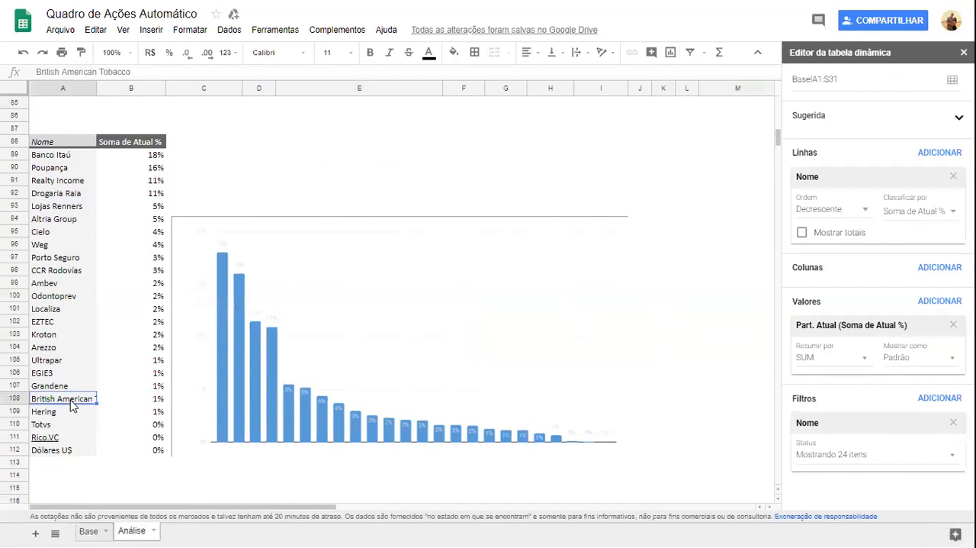
{"action": "key", "text": "Right"}
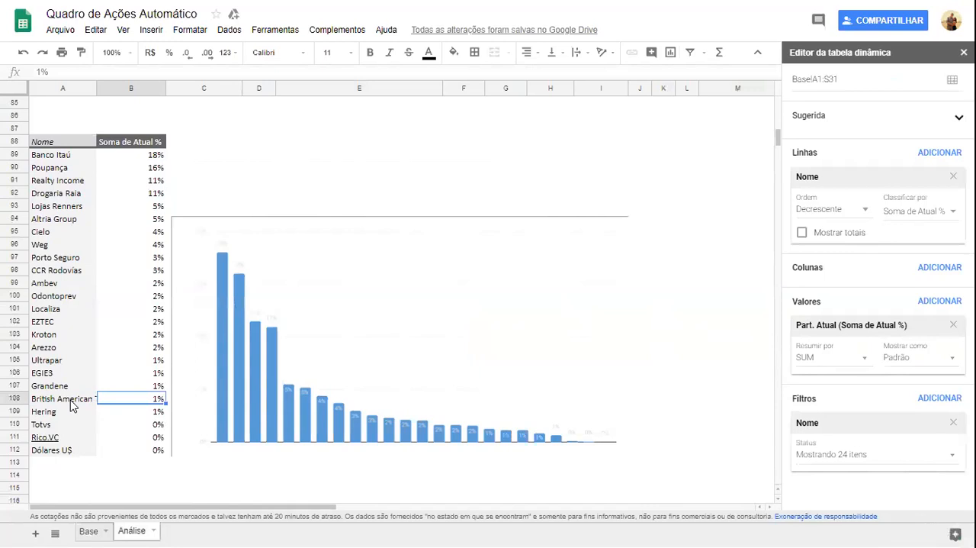
{"action": "key", "text": "Up"}
{"action": "key", "text": "Up"}
{"action": "key", "text": "Up"}
{"action": "key", "text": "Up"}
{"action": "key", "text": "Up"}
{"action": "key", "text": "Up"}
{"action": "key", "text": "Up"}
{"action": "key", "text": "Up"}
{"action": "key", "text": "Up"}
{"action": "key", "text": "Up"}
{"action": "key", "text": "Up"}
{"action": "key", "text": "Up"}
{"action": "key", "text": "Up"}
{"action": "key", "text": "Up"}
{"action": "key", "text": "Up"}
{"action": "key", "text": "Up"}
{"action": "key", "text": "Up"}
{"action": "key", "text": "Up"}
{"action": "key", "text": "Up"}
{"action": "key", "text": "Up"}
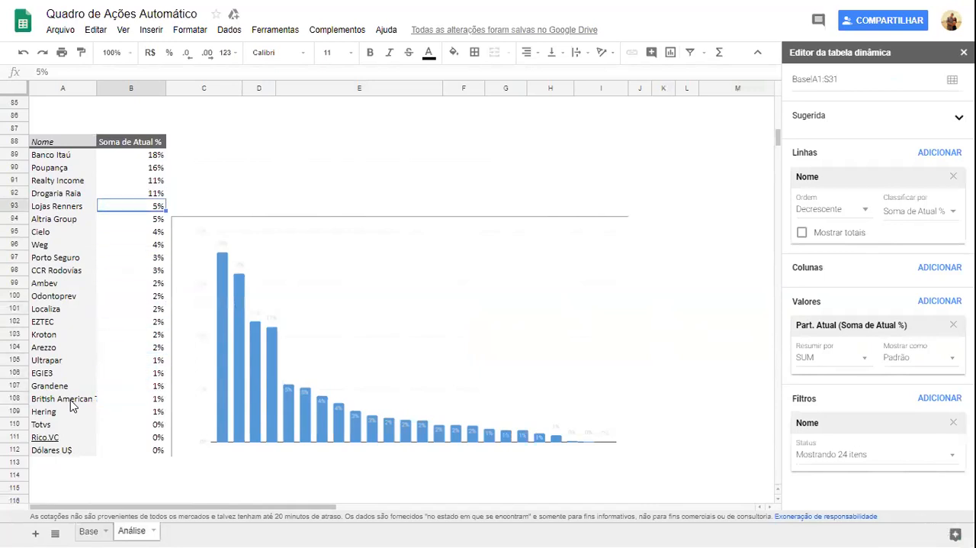
{"action": "key", "text": "Down"}
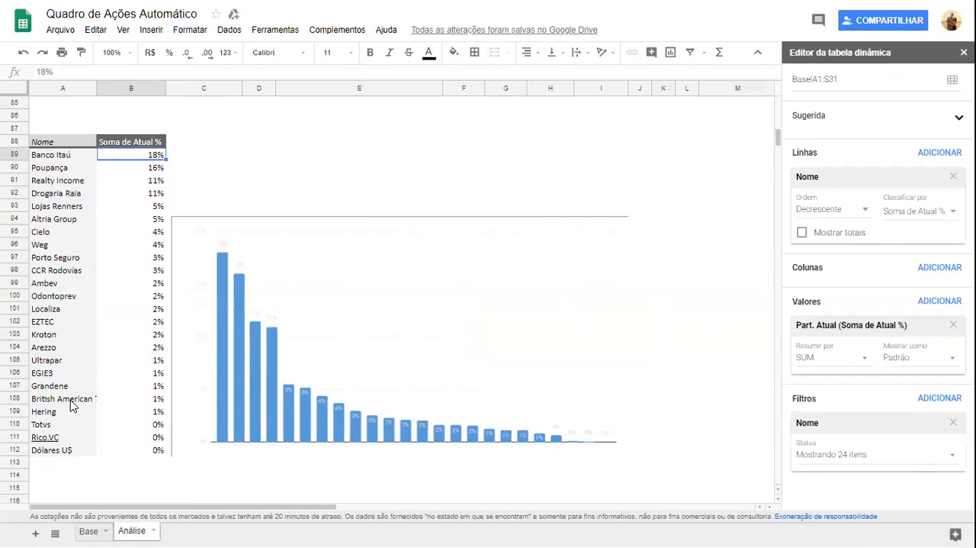
Go back to the beginning of the Análise sheet, return to the Base sheet and select ARZZ3's Delta.
{"action": "key", "text": "ctrl+Up"}
{"action": "key", "text": "ctrl+Up"}
{"action": "key", "text": "ctrl+Up"}
{"action": "key", "text": "ctrl+Up"}
{"action": "key", "text": "ctrl+Up"}
{"action": "key", "text": "ctrl+Up"}
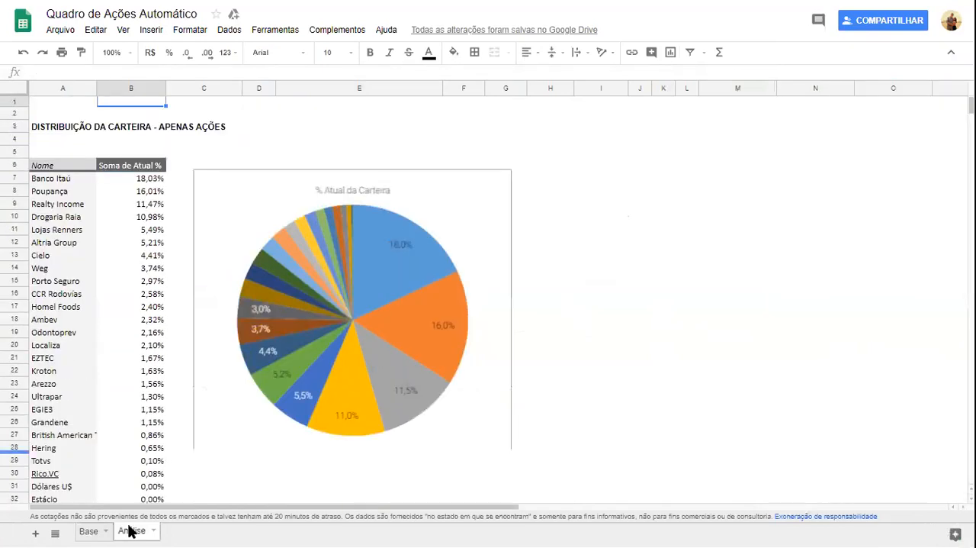
{"action": "left_click", "coordinate": [90, 531]}
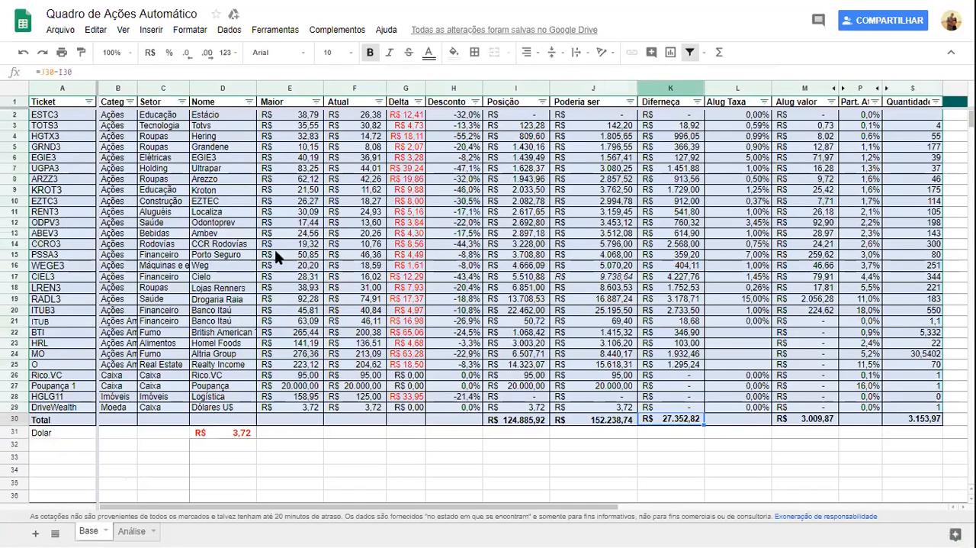
{"action": "left_click", "coordinate": [393, 182]}
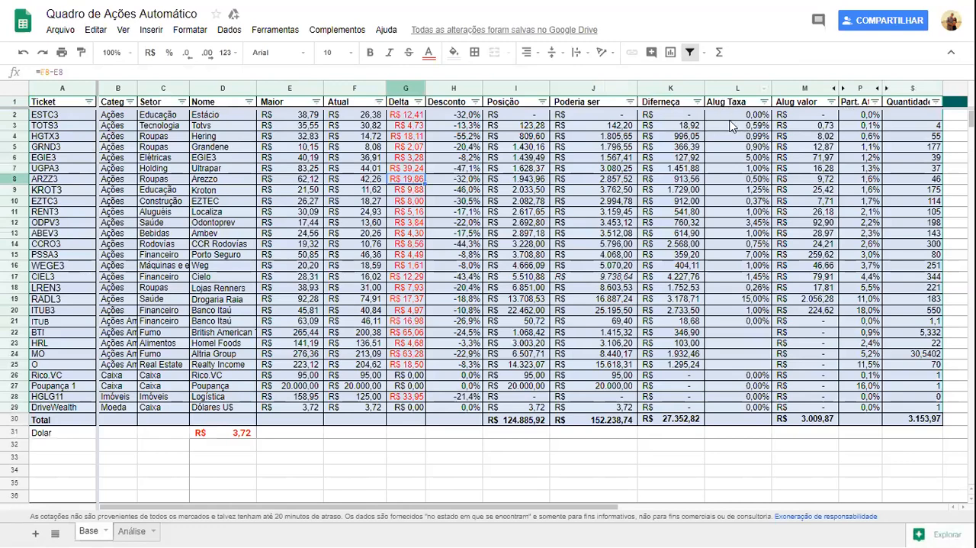
Examine the Alug Taxa of TOTS3 and RADL3, plus RADL3's Alug valor formula.
{"action": "left_click", "coordinate": [758, 129]}
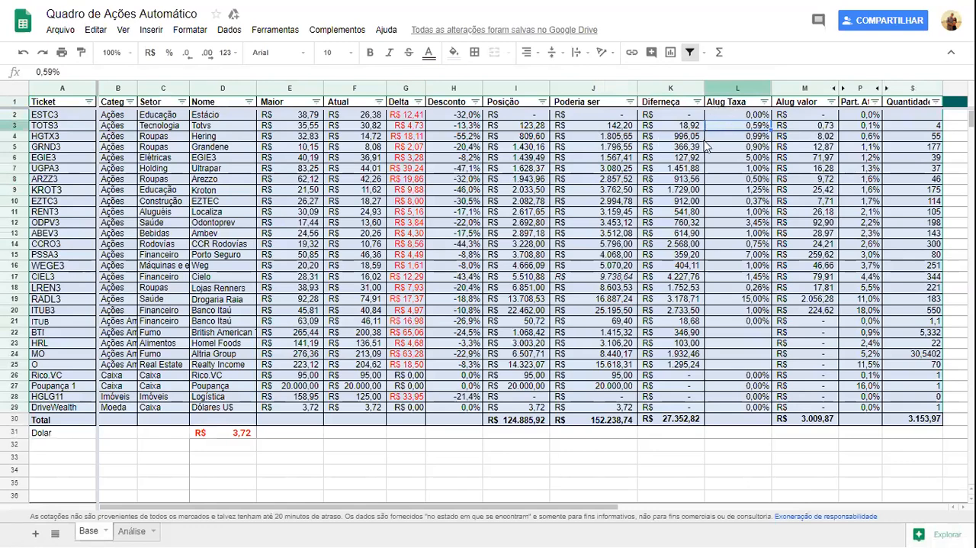
{"action": "left_click", "coordinate": [755, 299]}
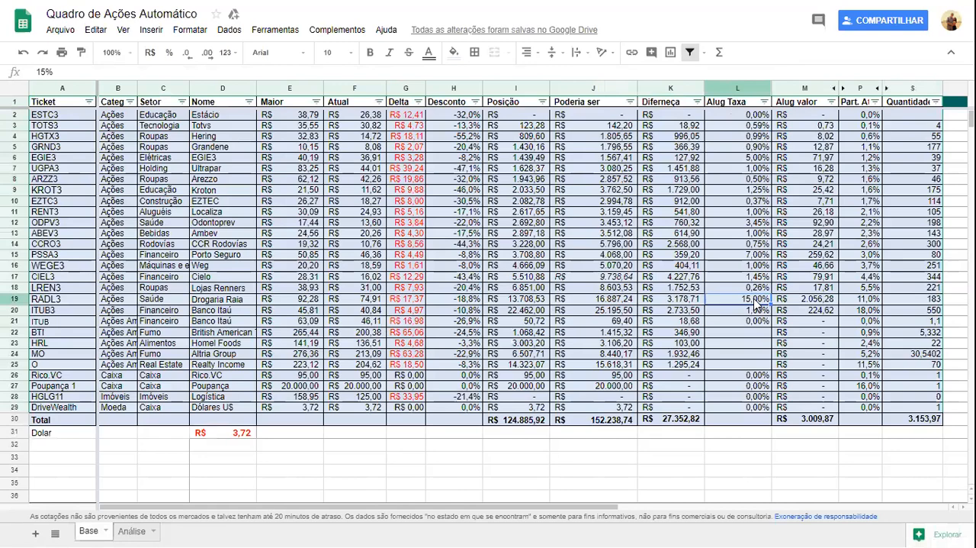
{"action": "key", "text": "Right"}
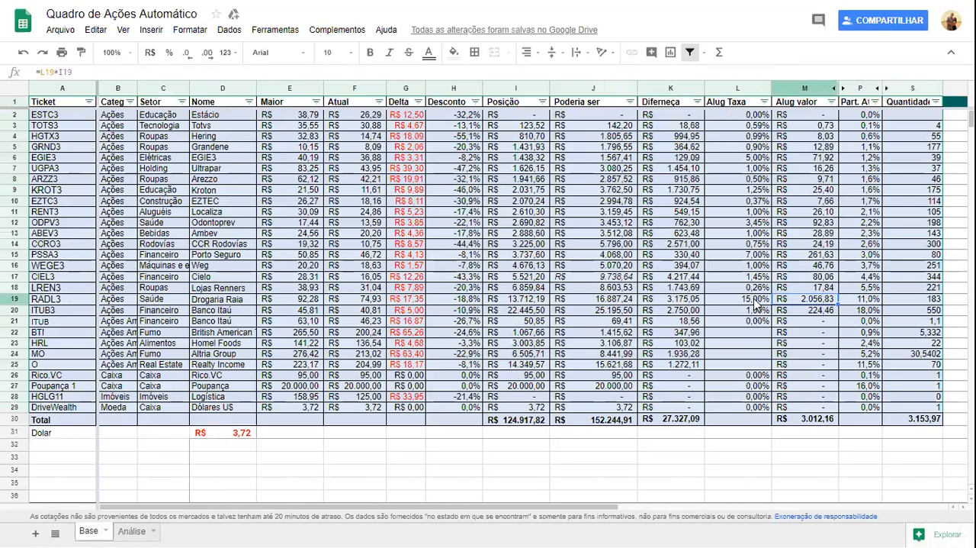
Examine the sum formulas for Posição, Alug valor and Quantidade in the Total row.
{"action": "left_click", "coordinate": [516, 419]}
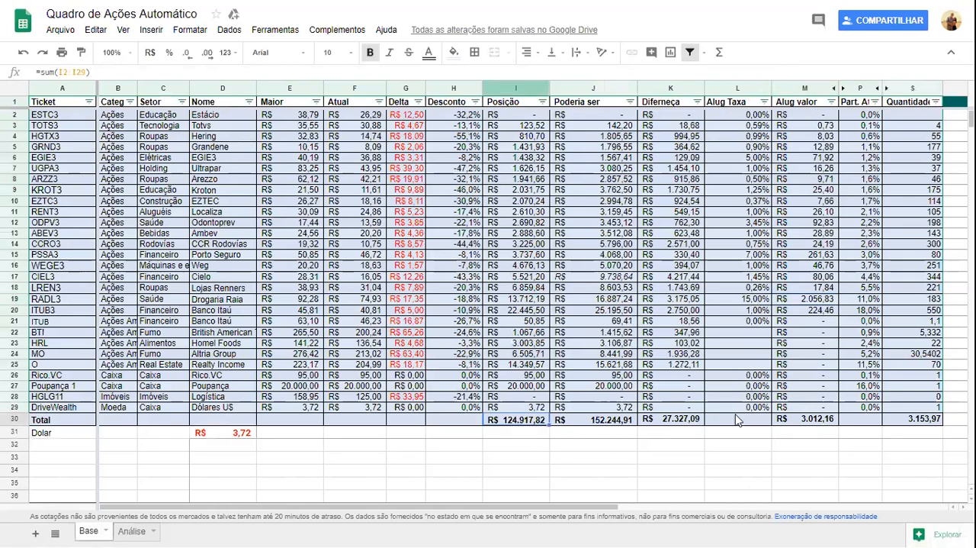
{"action": "left_click", "coordinate": [822, 421]}
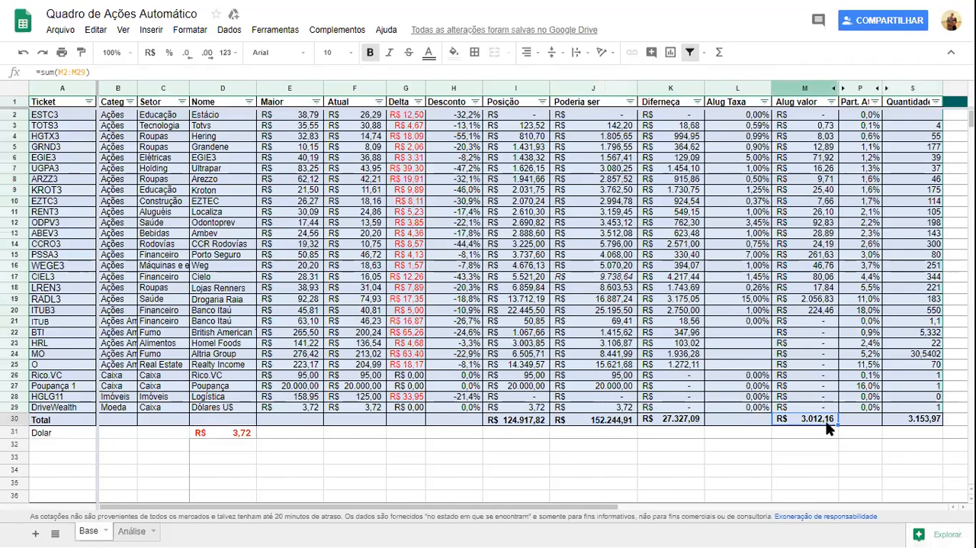
{"action": "key", "text": "Right"}
{"action": "key", "text": "Right"}
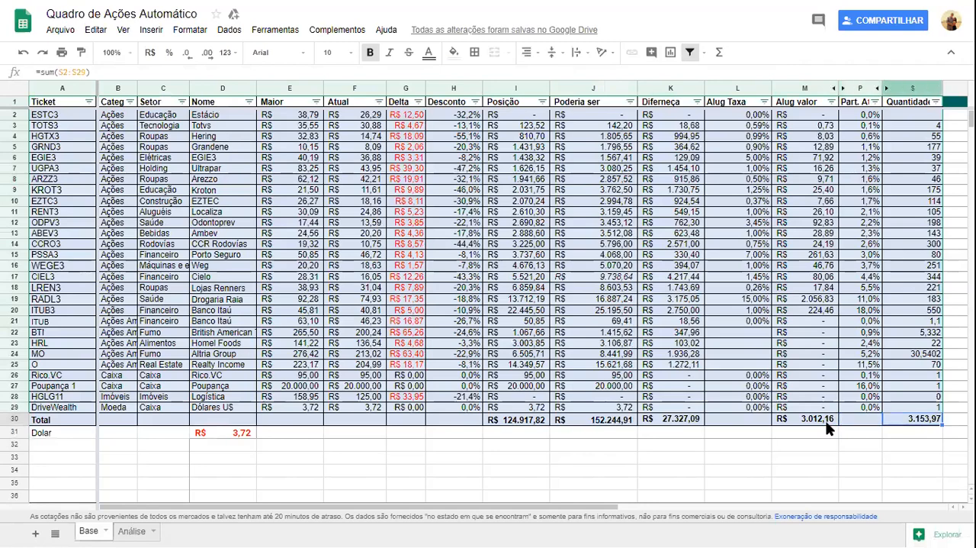
Examine the individual Quantidade entries above the Total row, up to MO.
{"action": "key", "text": "Up"}
{"action": "key", "text": "Up"}
{"action": "key", "text": "Up"}
{"action": "key", "text": "Up"}
{"action": "key", "text": "Up"}
{"action": "key", "text": "Up"}
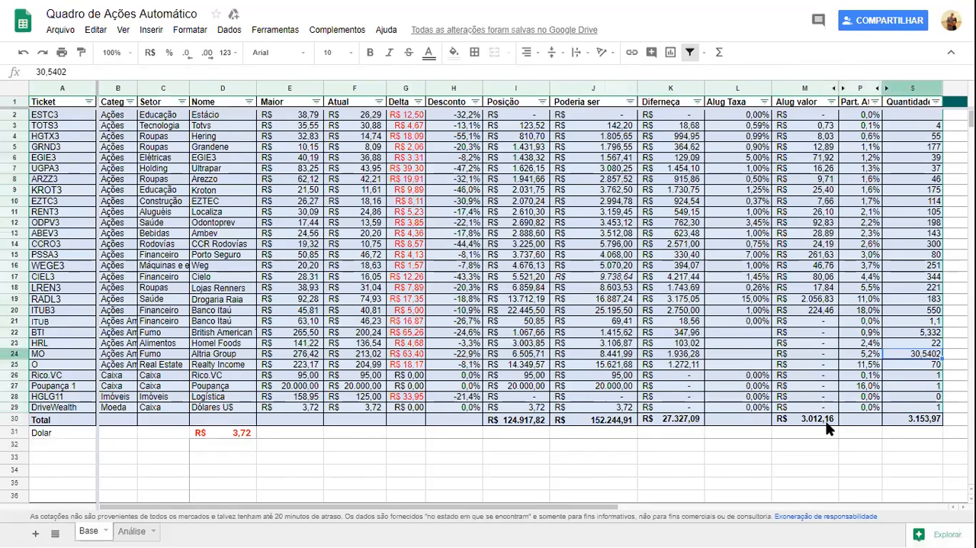